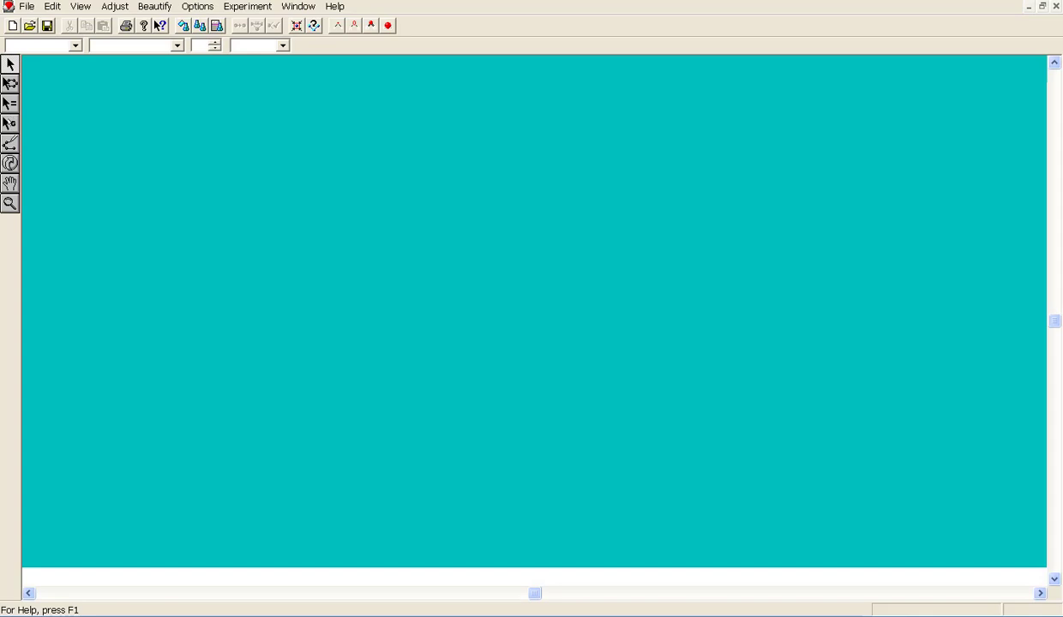
Draw a closed ring of six sp3 carbon atoms joined by single bonds.
click(10, 141)
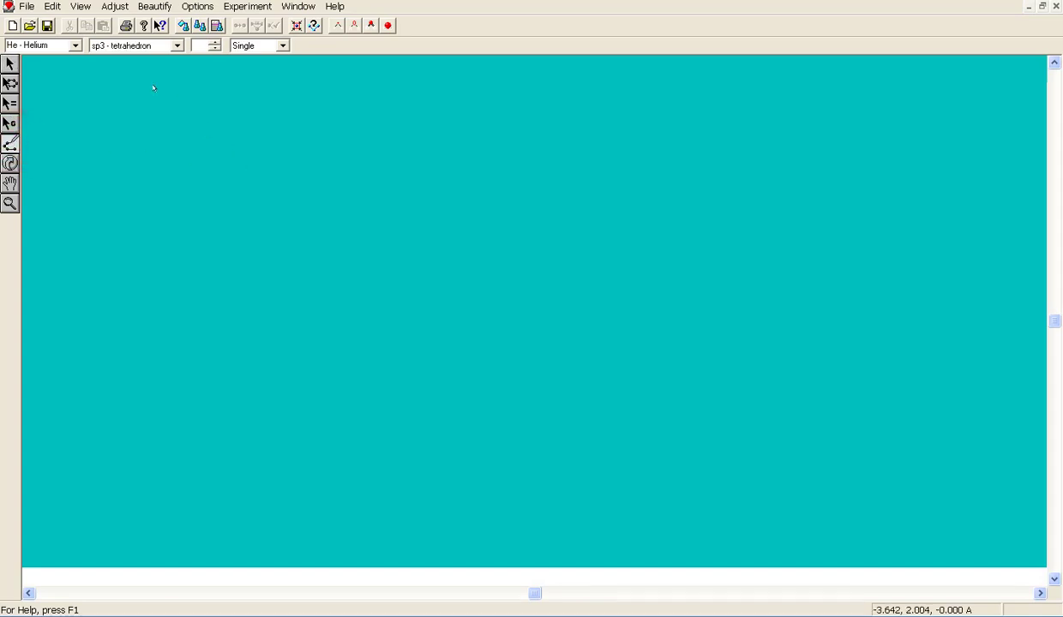
click(76, 46)
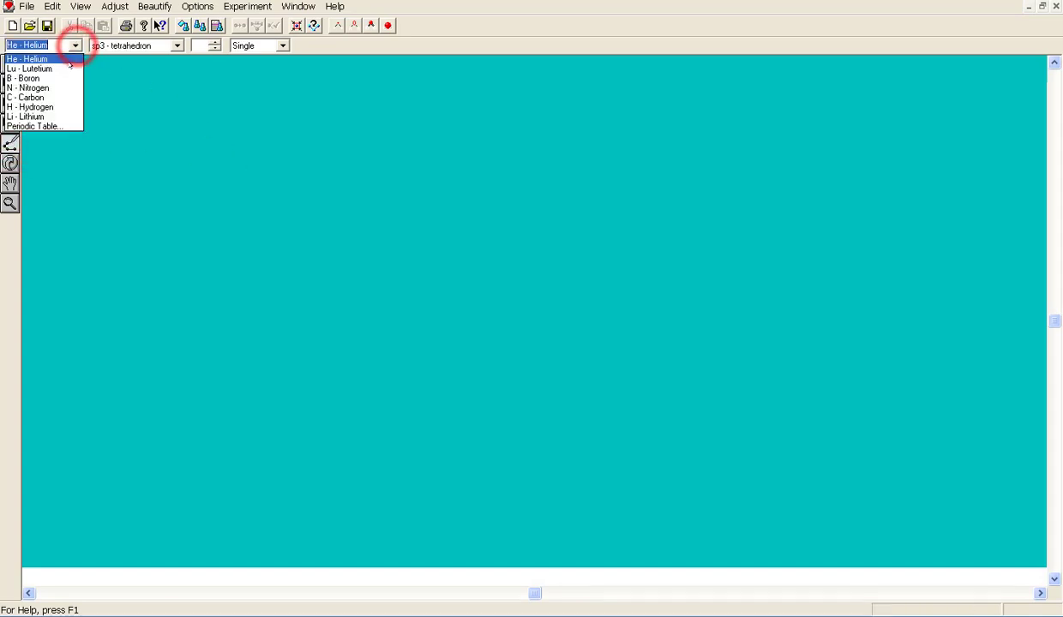
click(52, 98)
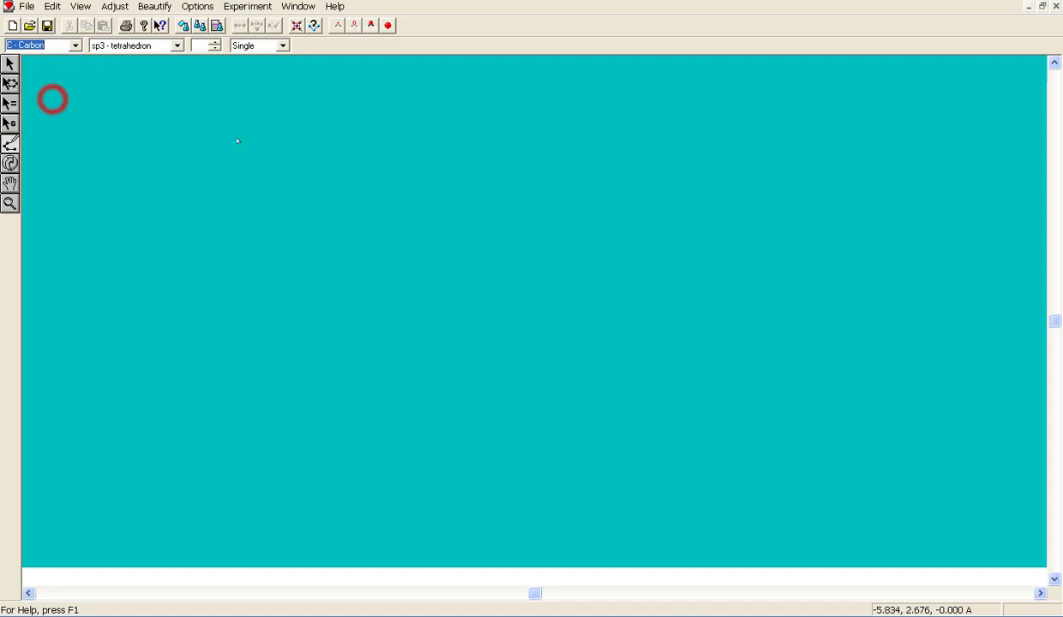
click(256, 280)
click(339, 397)
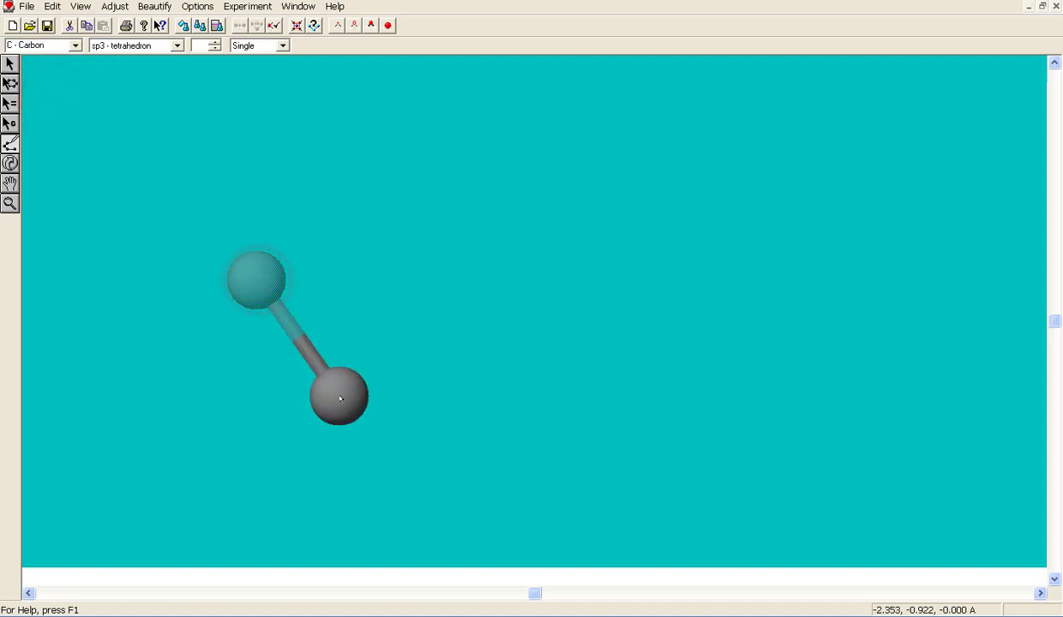
click(477, 317)
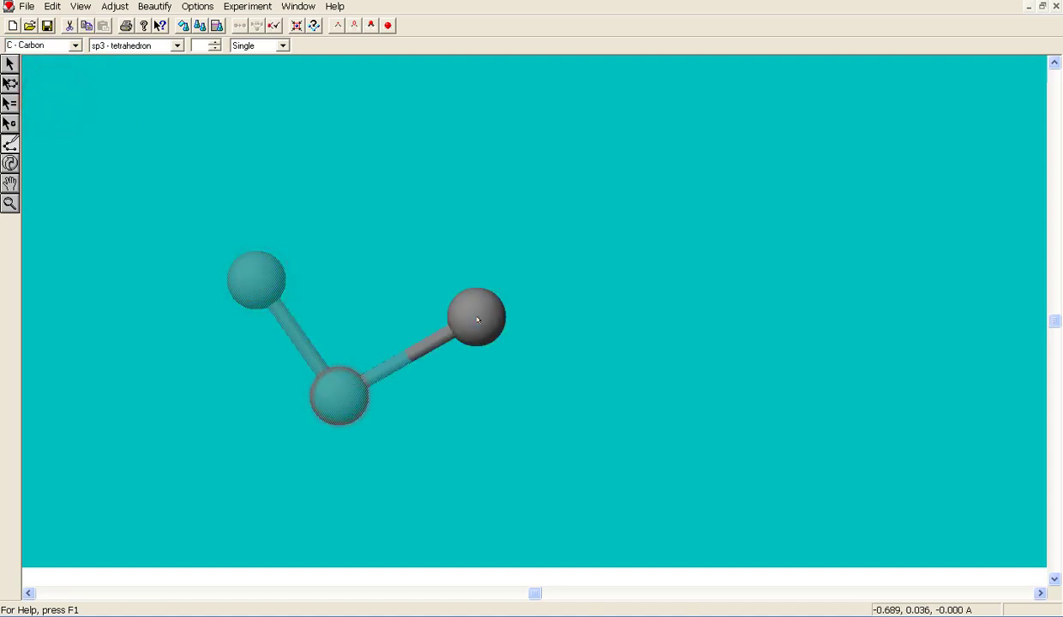
click(470, 190)
click(340, 112)
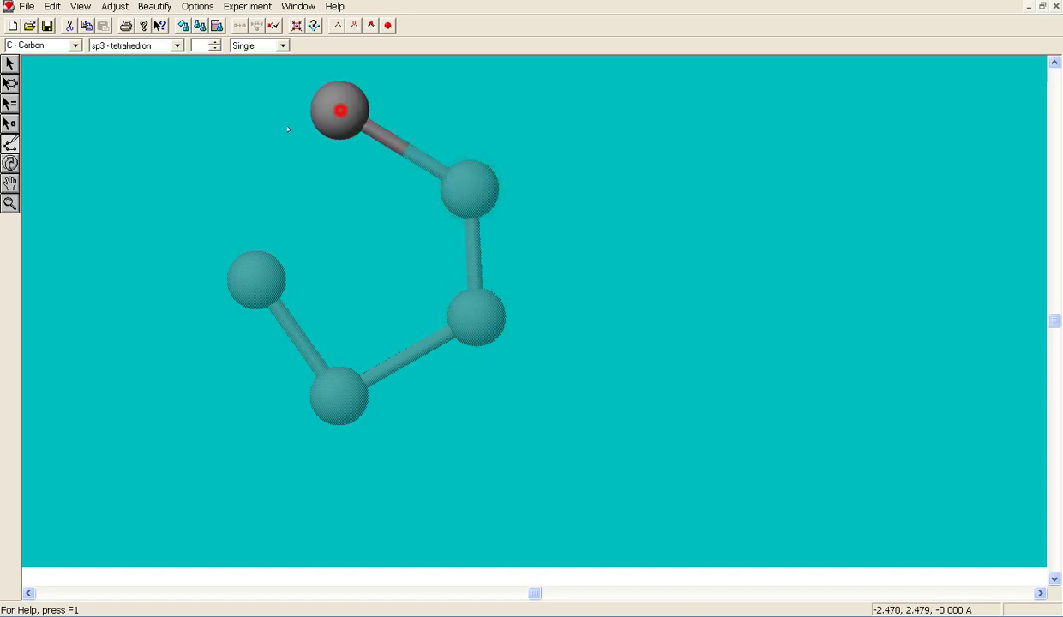
click(251, 155)
drag(251, 153, 264, 271)
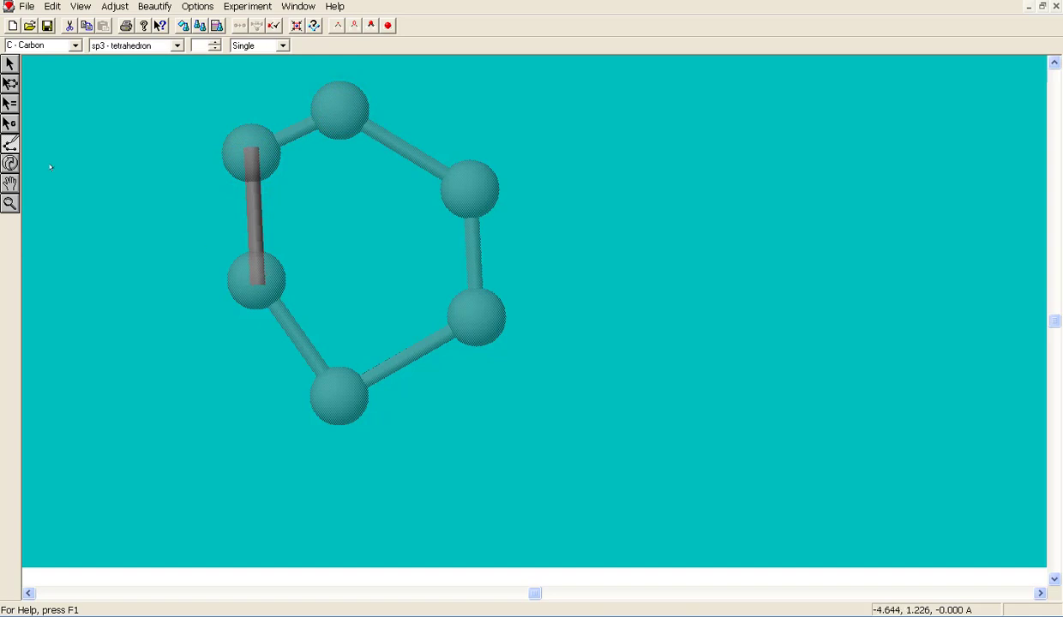
Deselect the carbon ring and apply Comprehensive beautification to it.
click(10, 64)
click(132, 252)
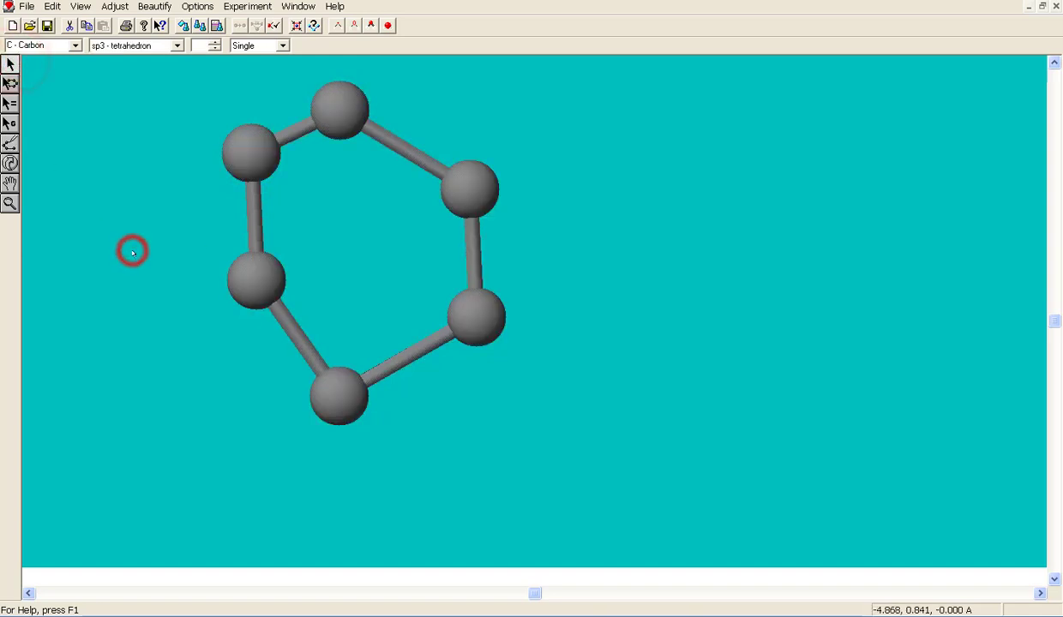
click(154, 6)
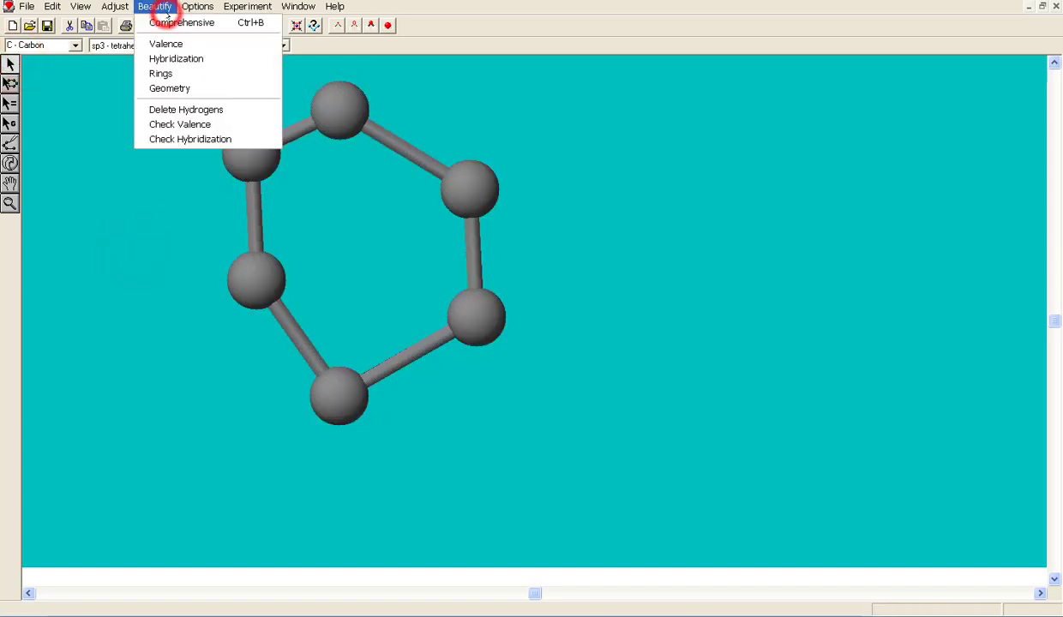
click(162, 21)
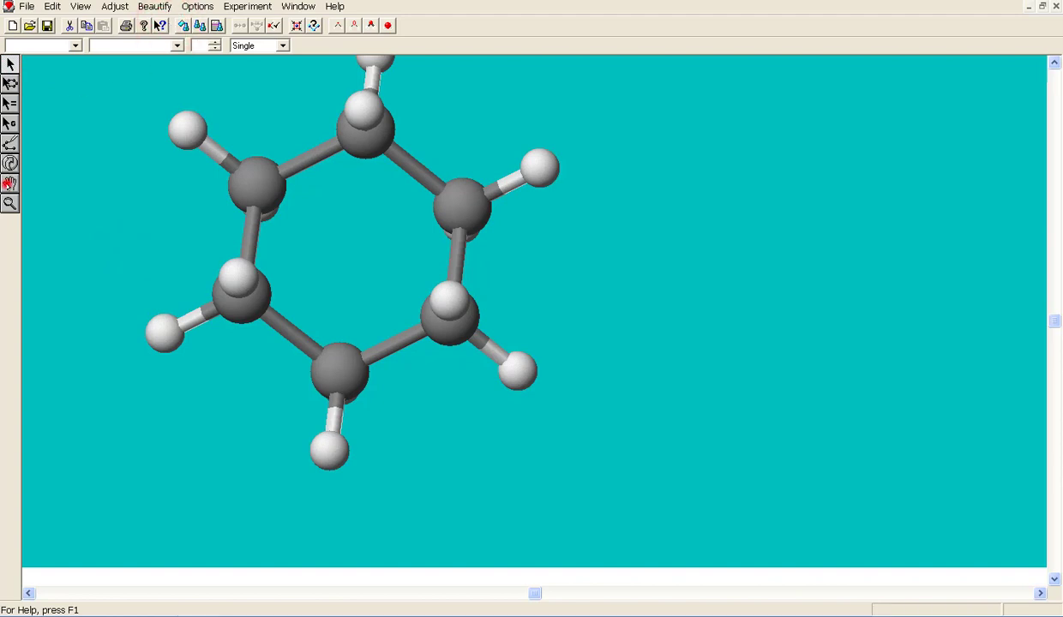
Change the outward-pointing equatorial hydrogen at the far right end of the cyclohexane chair to carbon.
click(10, 182)
drag(327, 217, 432, 268)
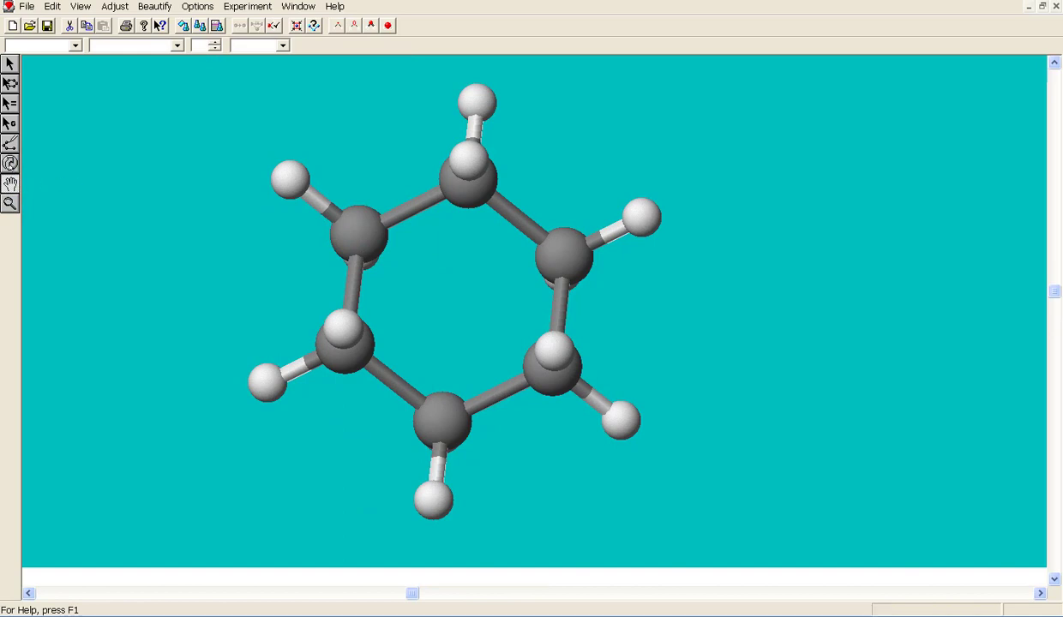
click(9, 163)
click(292, 198)
drag(292, 198, 290, 226)
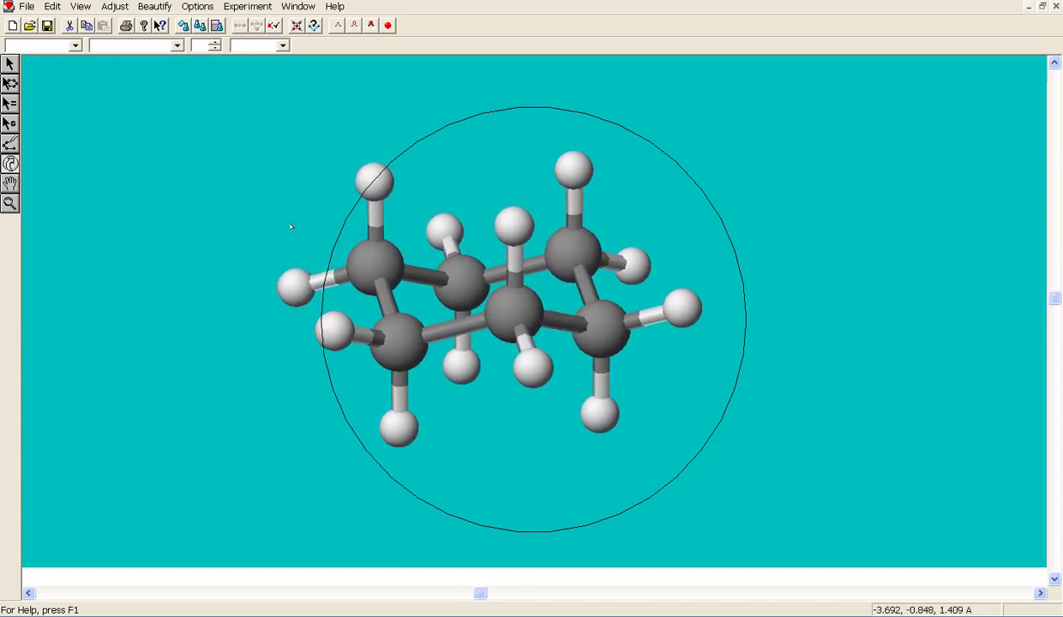
click(10, 64)
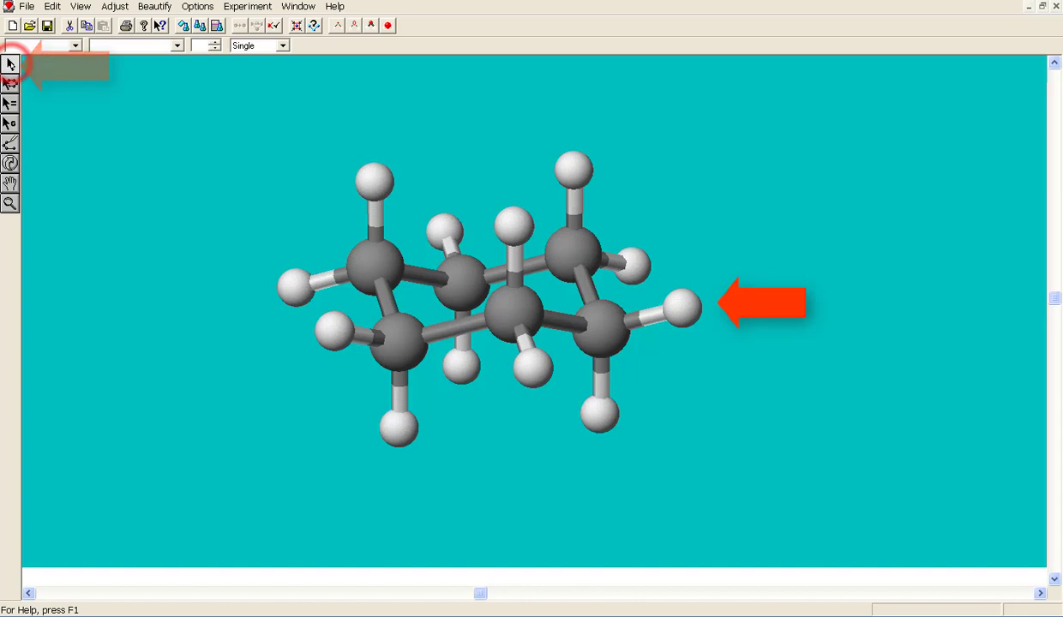
click(682, 308)
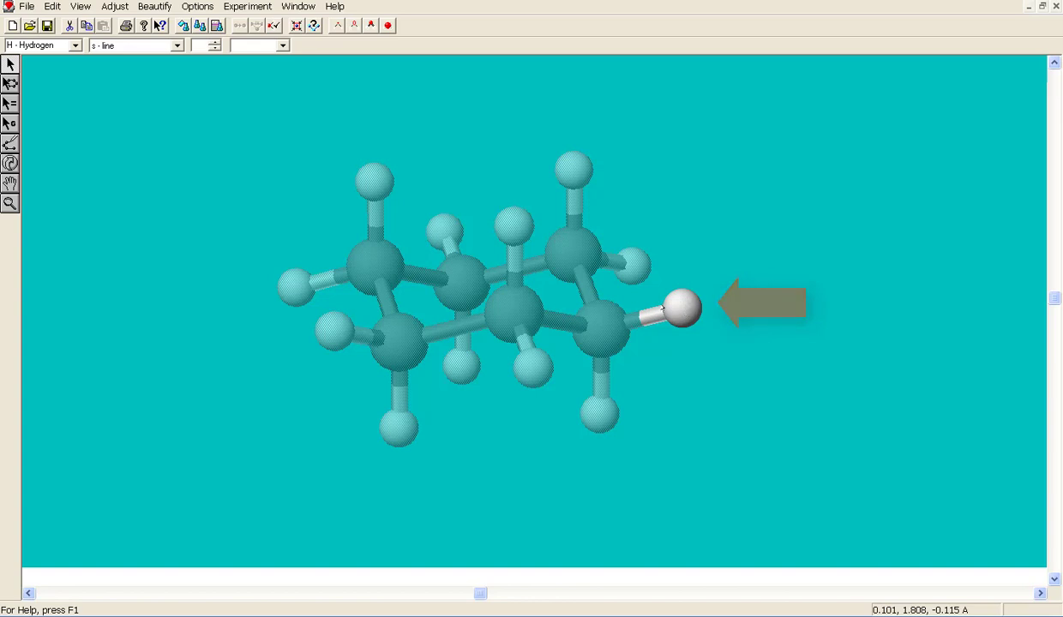
click(76, 46)
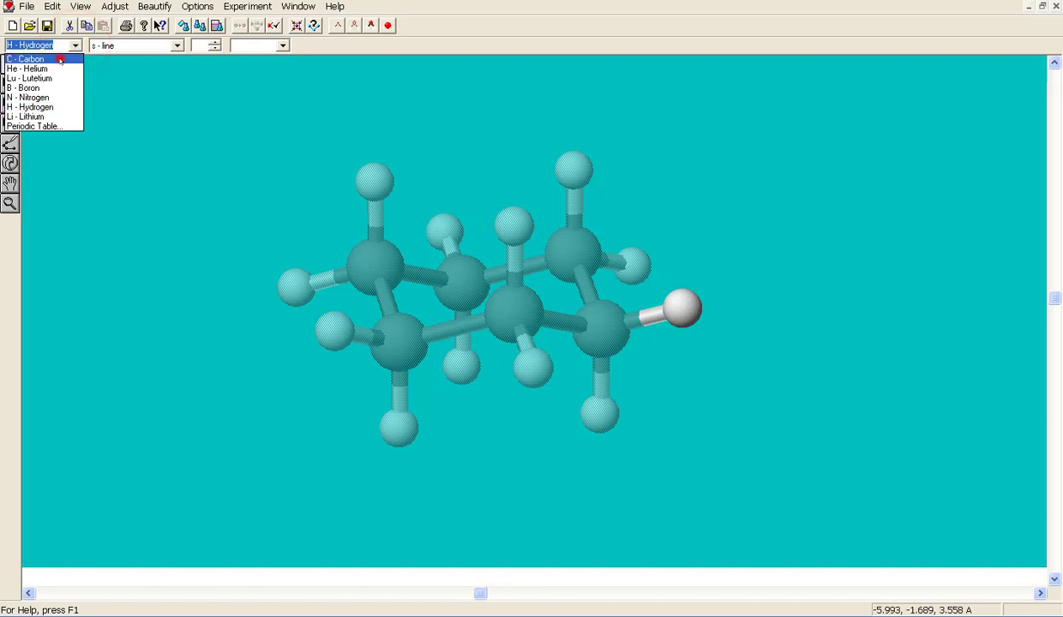
click(61, 59)
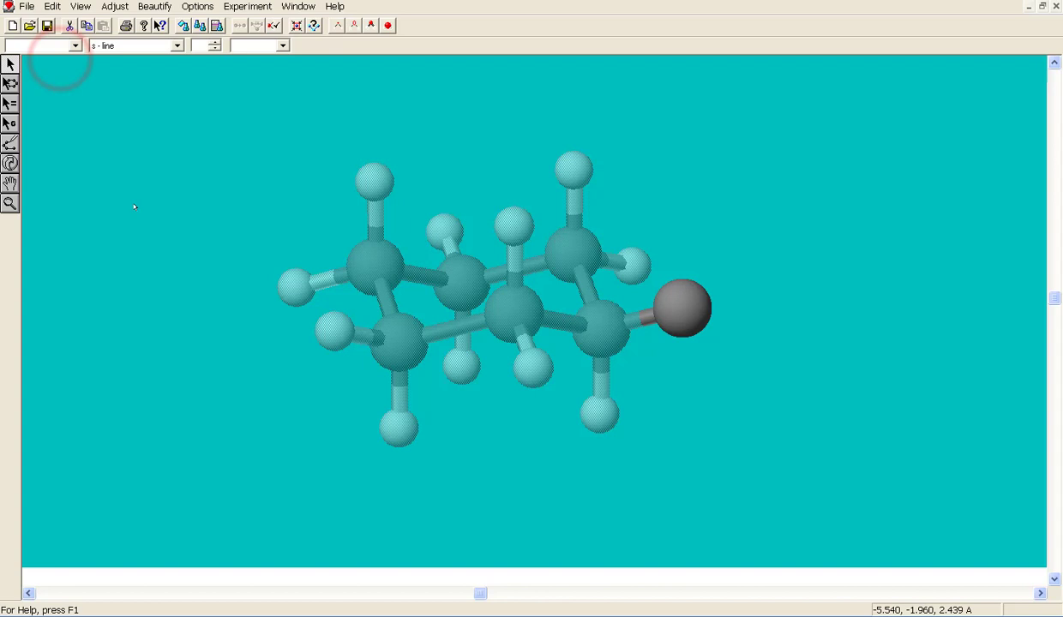
Deselect the new substituent carbon and run Comprehensive beautification to complete the methyl group.
click(140, 231)
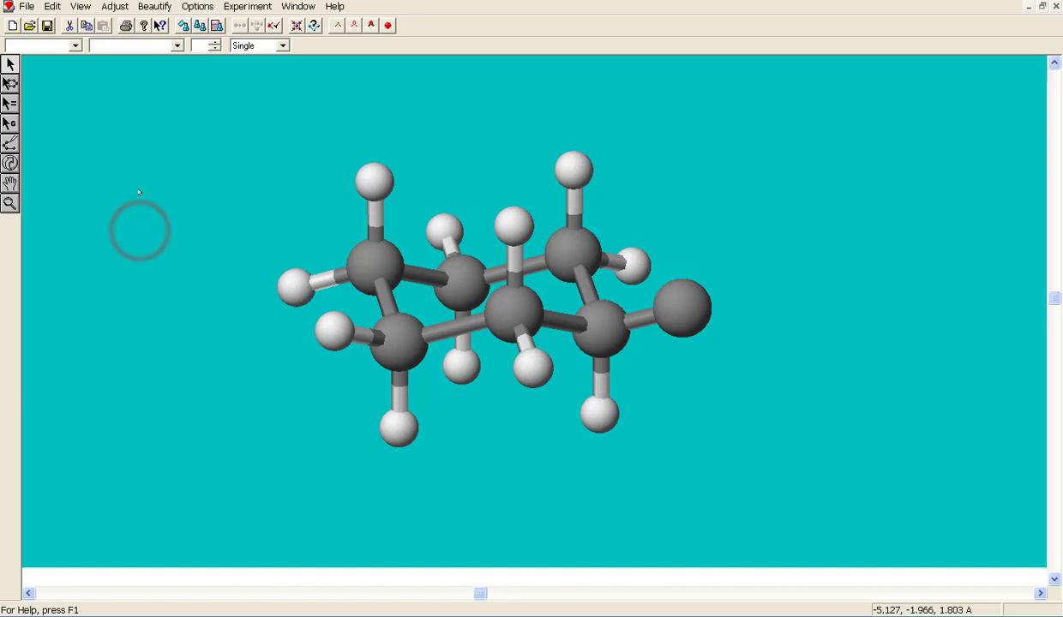
click(154, 6)
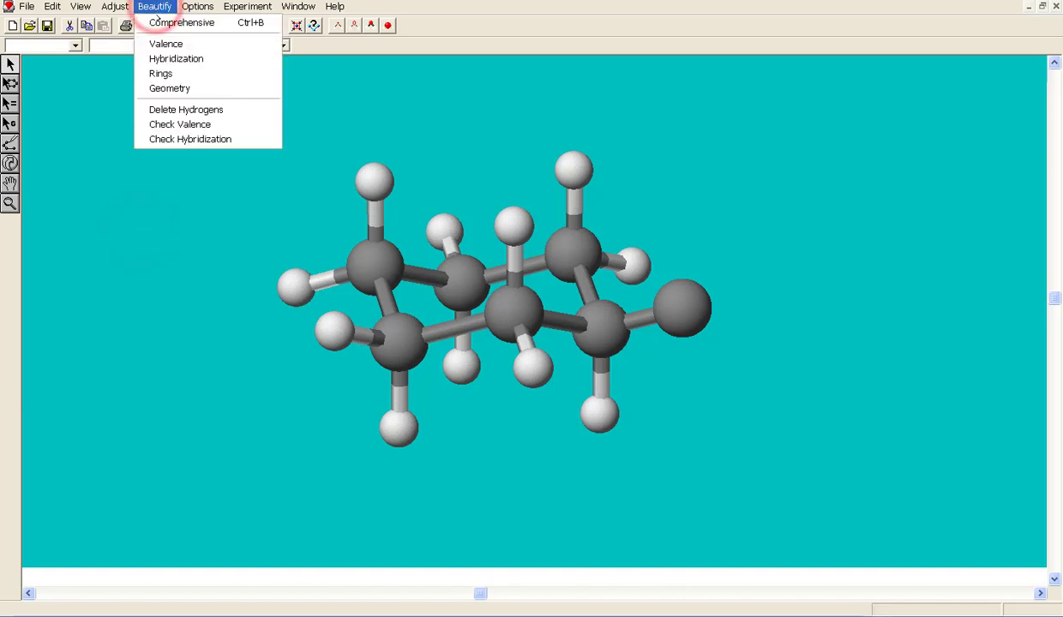
click(160, 23)
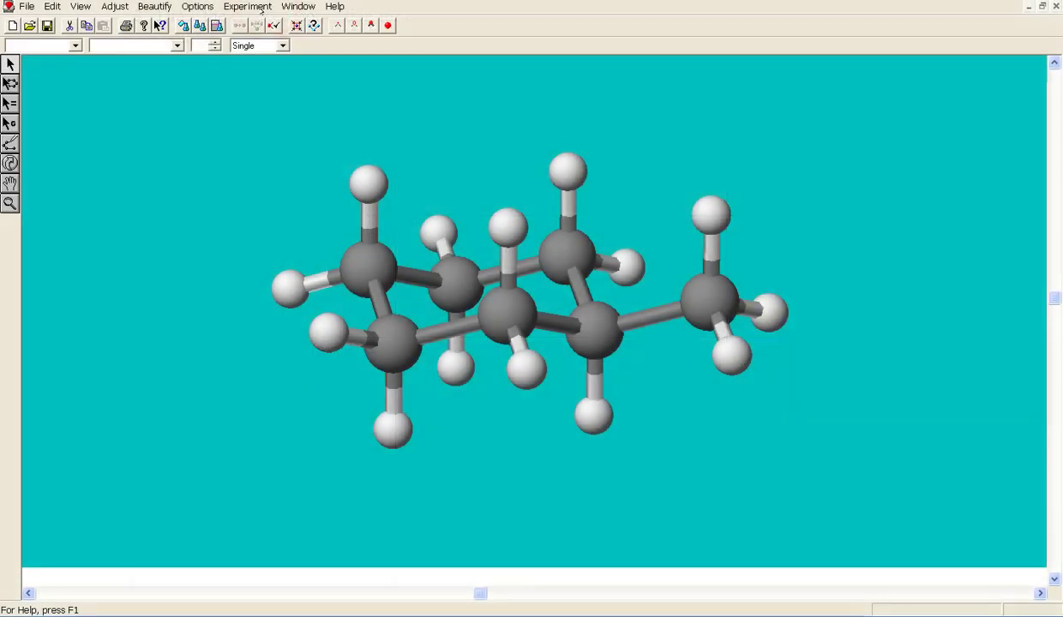
Start a new experiment and save the chemical sample on the Desktop as eq-methylcyclohexane.csf.
click(257, 6)
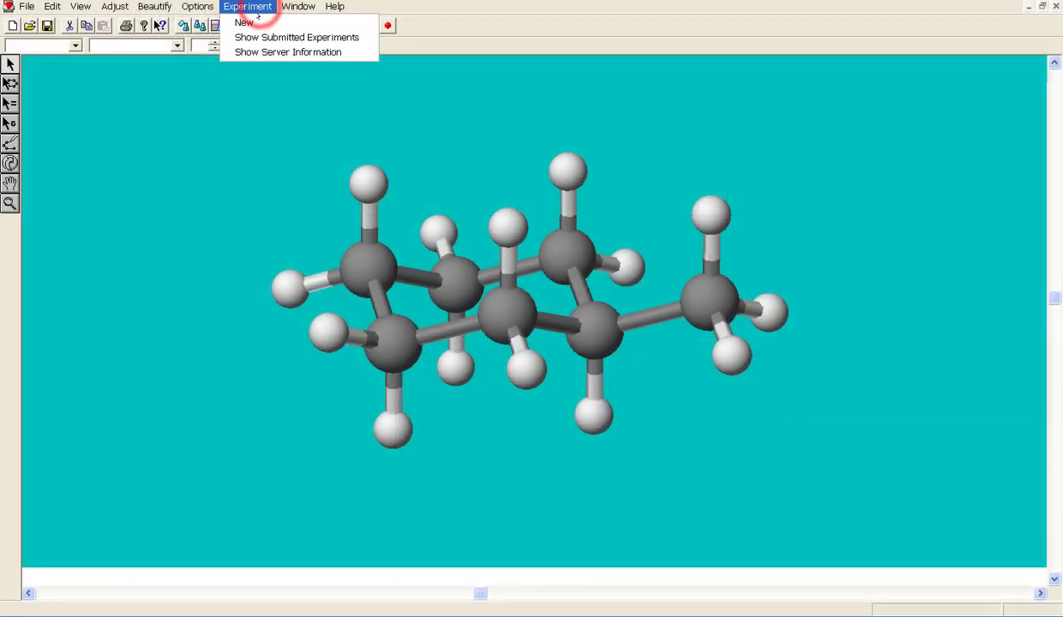
click(246, 21)
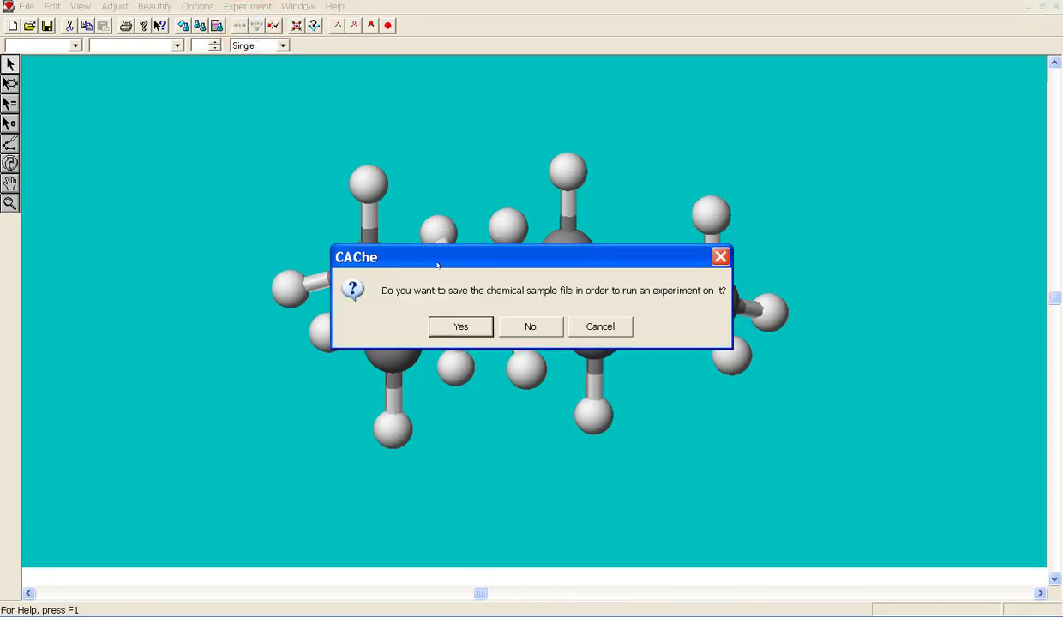
click(459, 324)
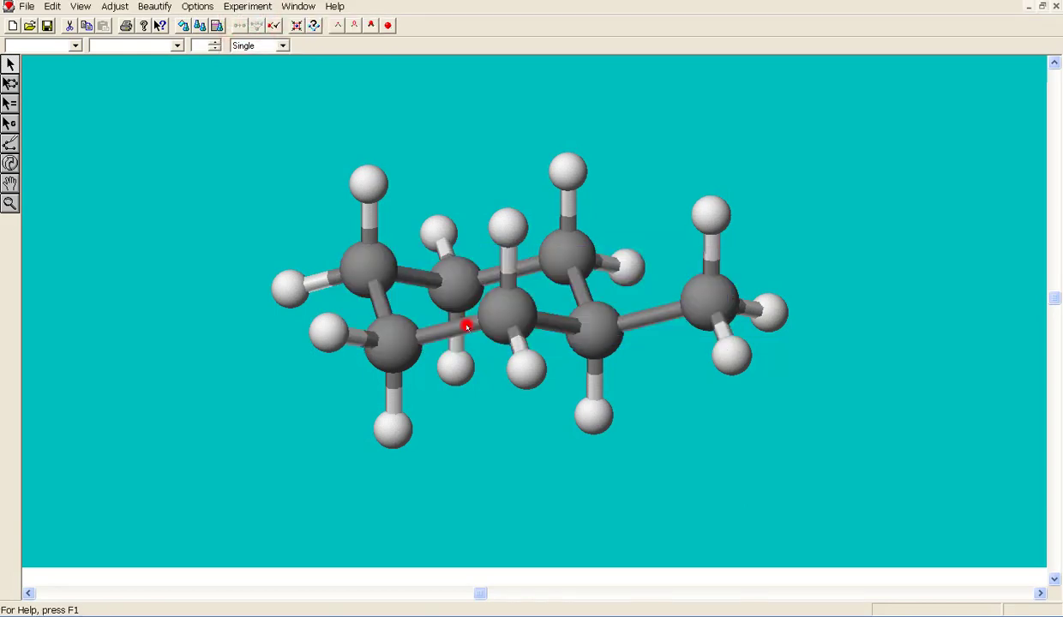
click(498, 348)
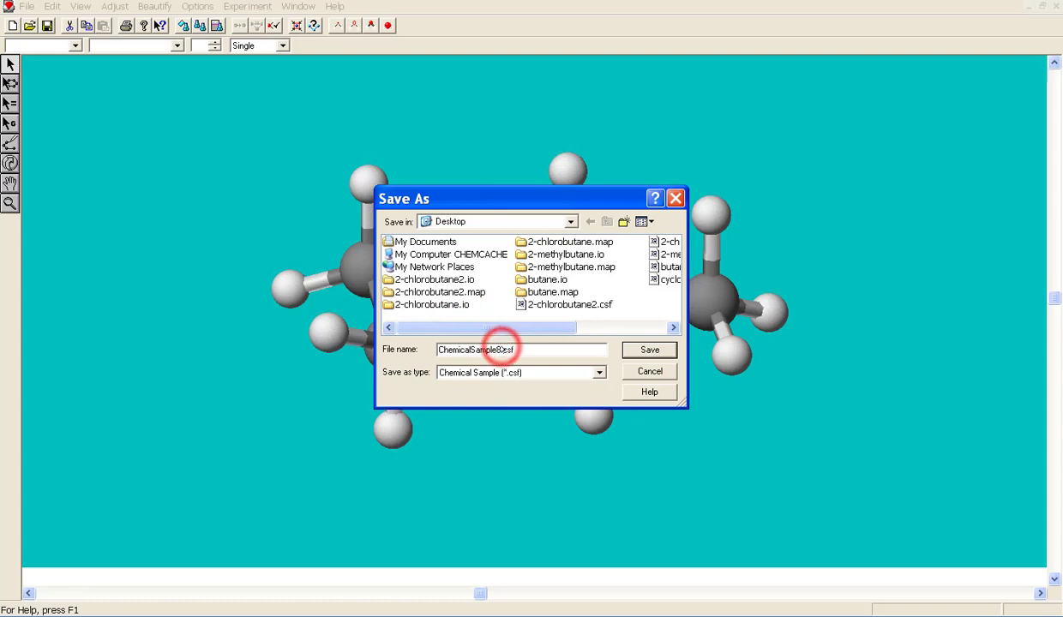
key(BackSpace)
key(BackSpace)
key(BackSpace)
key(BackSpace)
key(BackSpace)
key(BackSpace)
key(BackSpace)
key(BackSpace)
key(BackSpace)
key(BackSpace)
key(BackSpace)
key(BackSpace)
key(BackSpace)
key(BackSpace)
key(BackSpace)
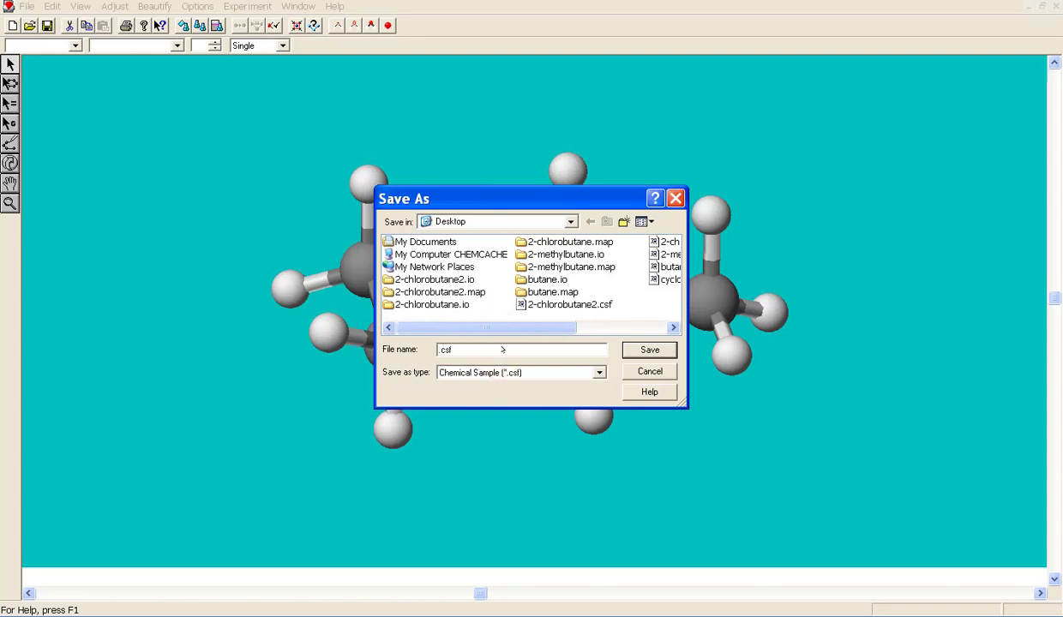
text(eq-methylcyclohexane)
click(641, 351)
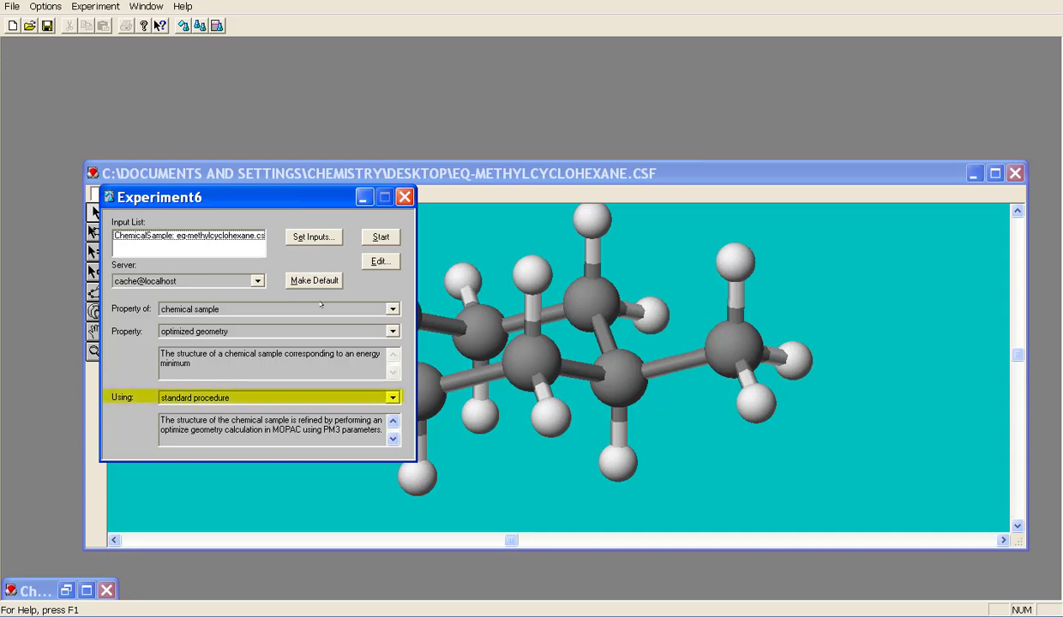
Run the optimized geometry experiment on eq-methylcyclohexane using MM geometry (MM2), and maximize the molecule window.
click(392, 397)
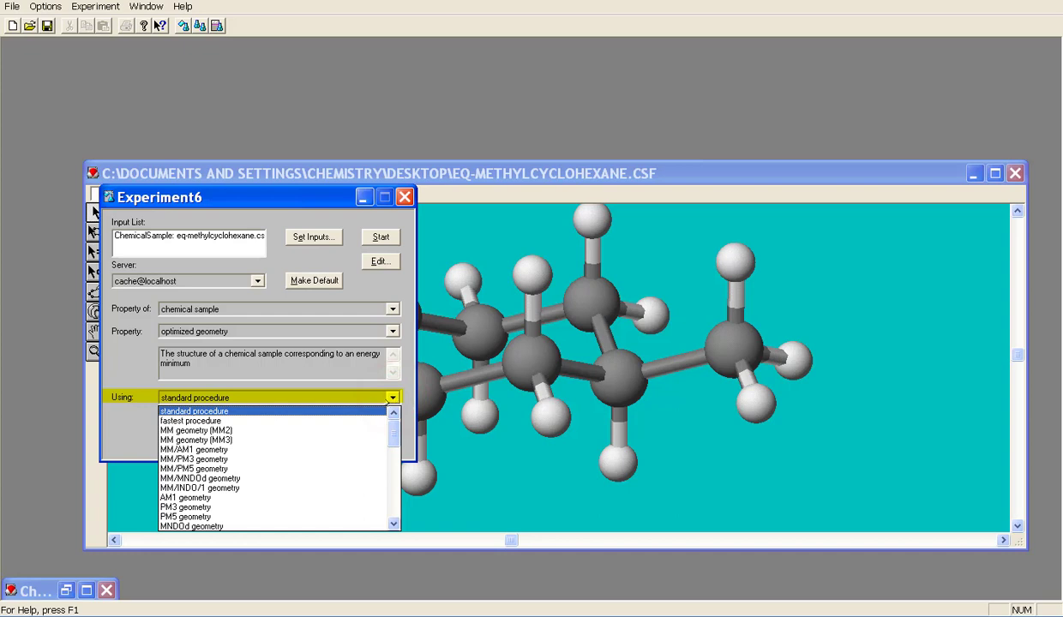
click(327, 430)
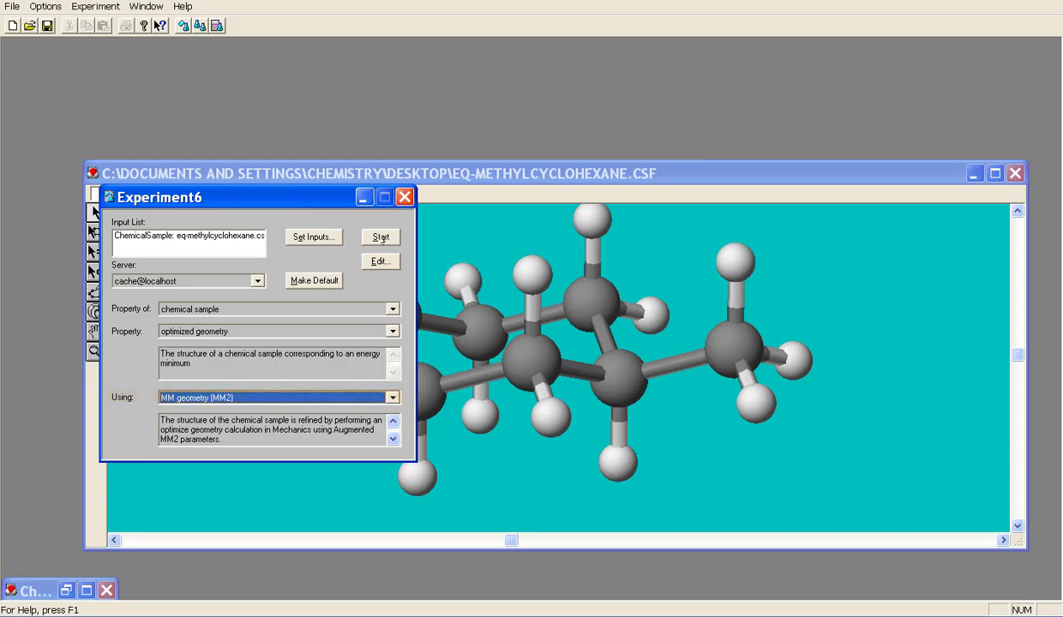
click(381, 237)
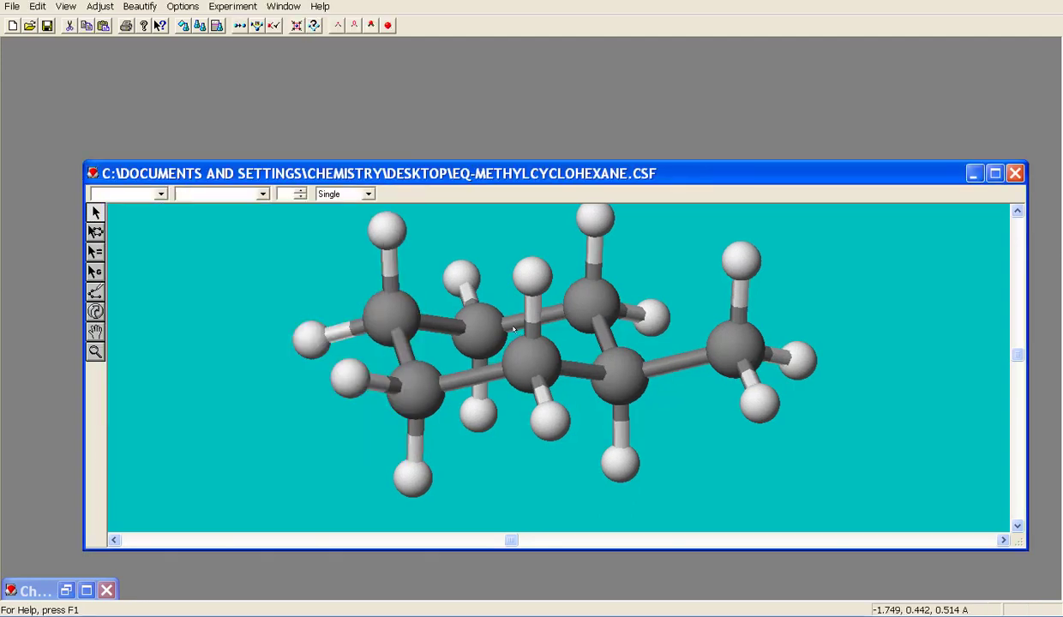
click(993, 174)
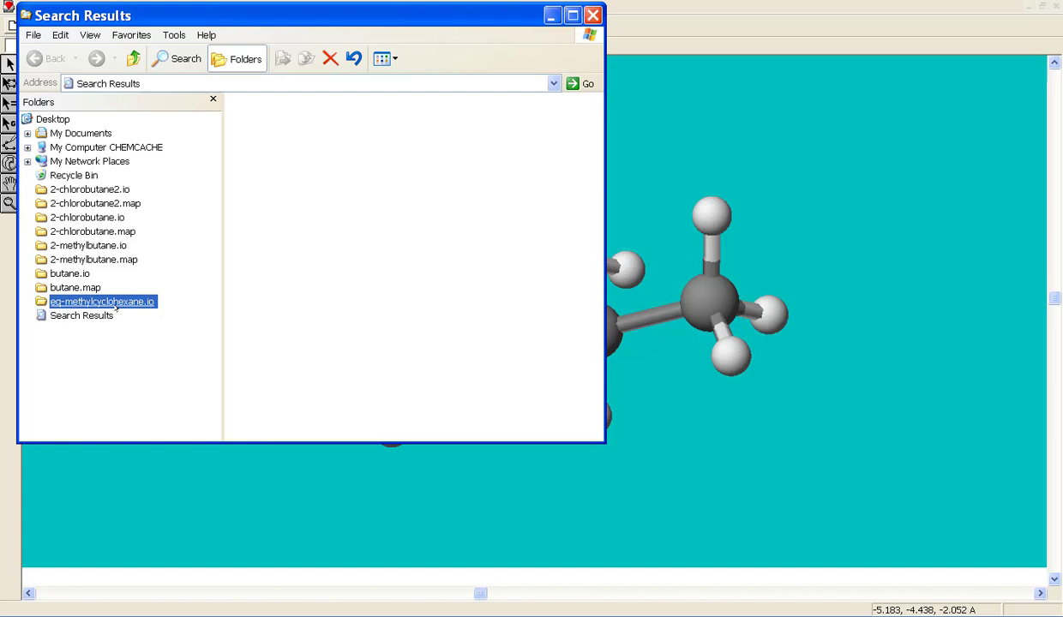
Open mechancs.log from the eq-methylcyclohexane.io folder in Notepad and read the energy of the final structure.
click(116, 303)
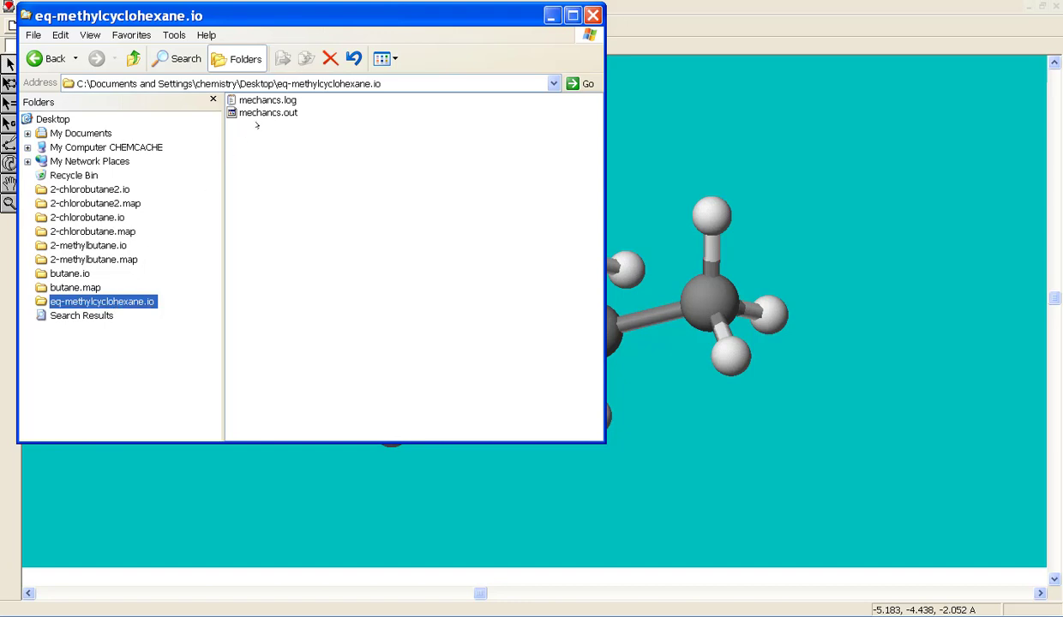
click(265, 100)
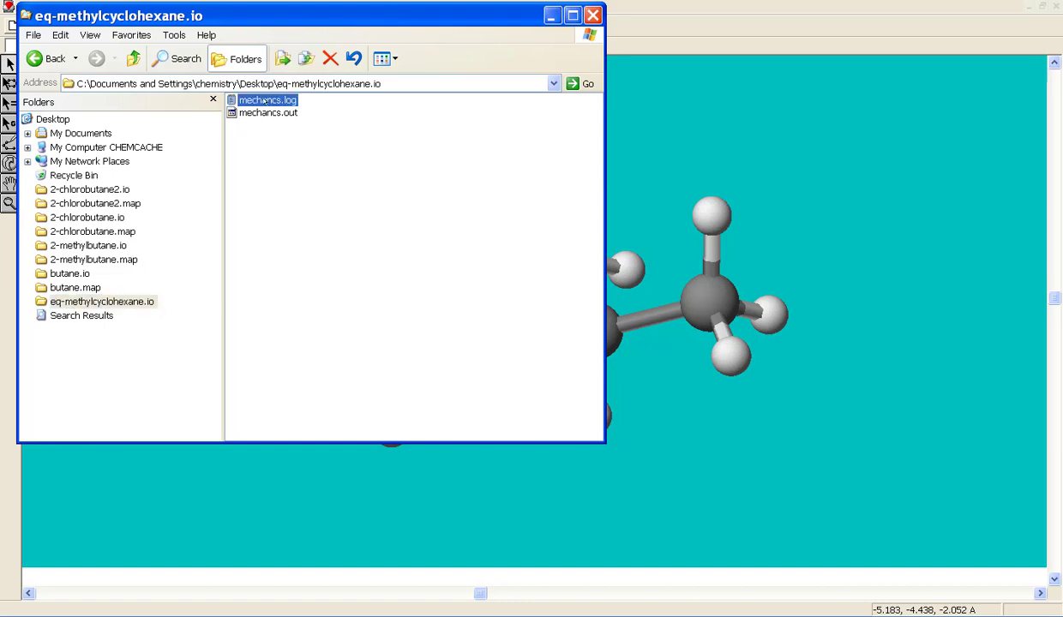
double_click(265, 100)
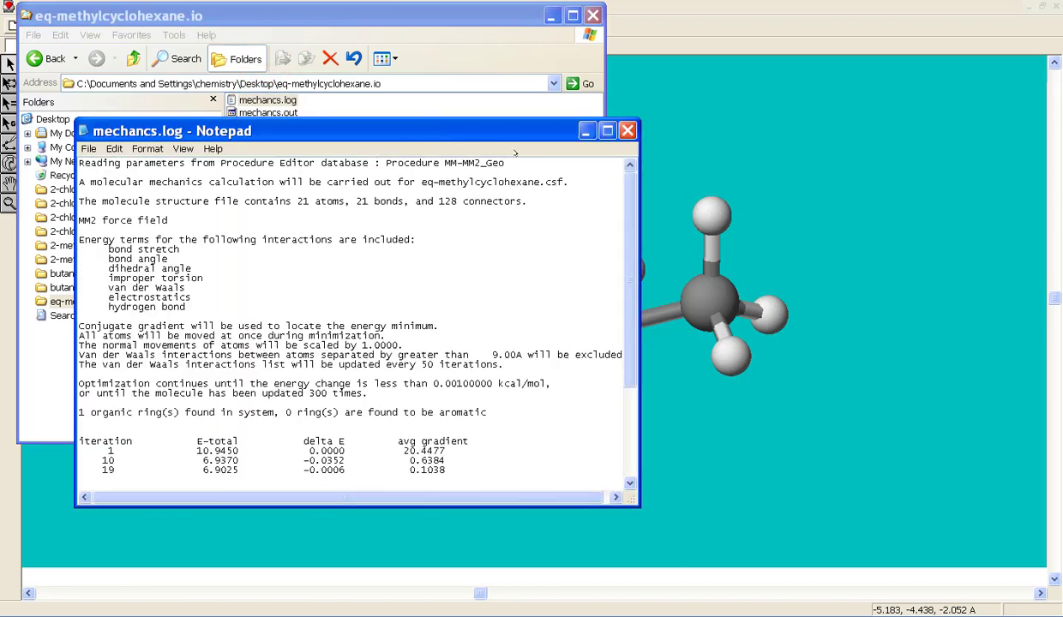
click(607, 130)
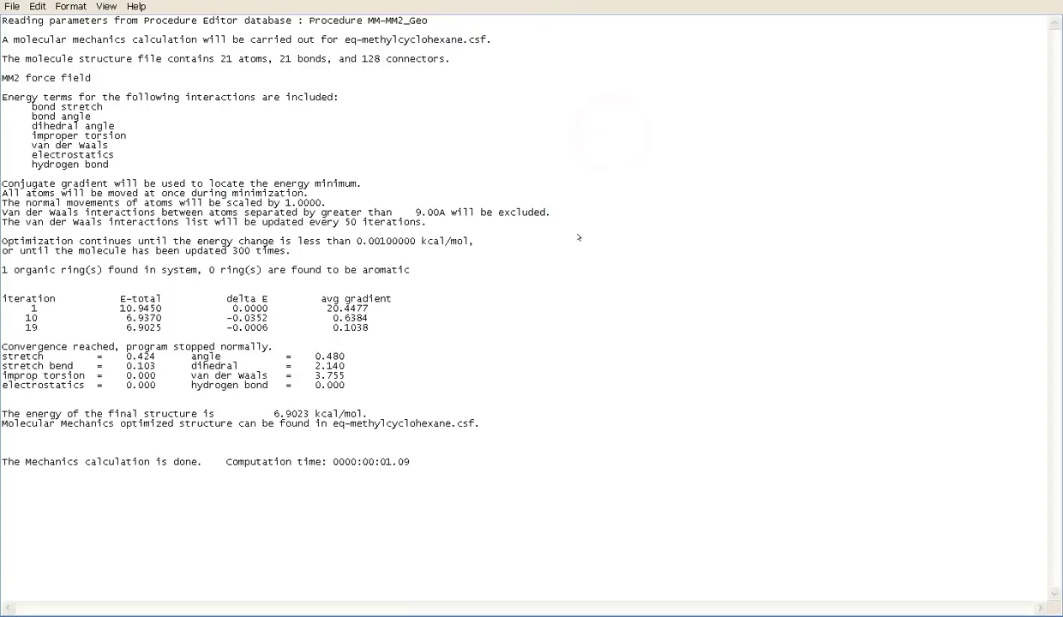
click(392, 415)
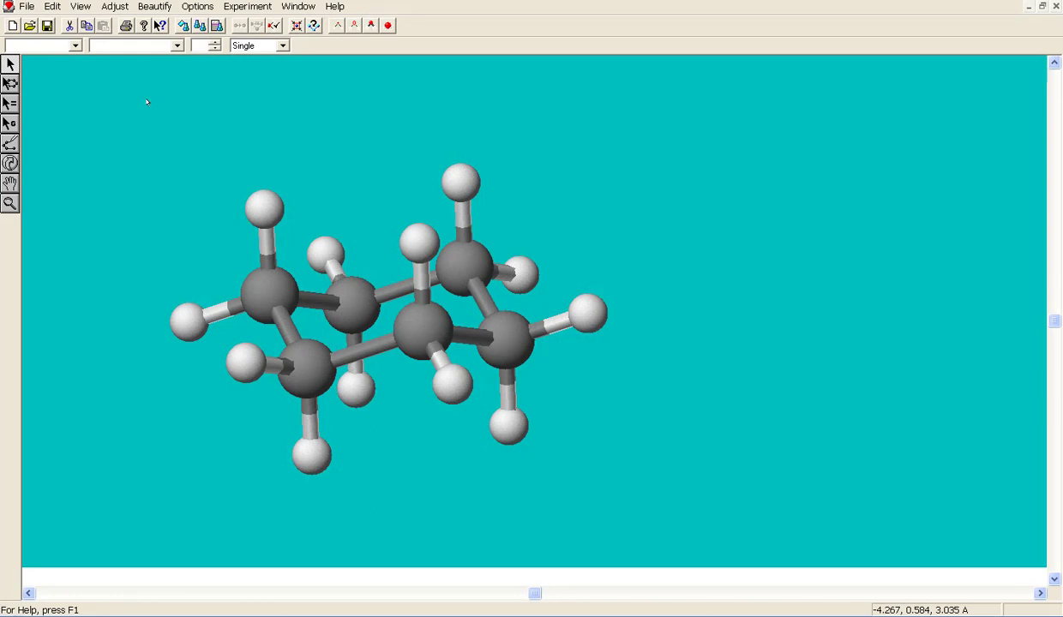
Change the downward axial hydrogen on the rightmost ring carbon to carbon, deselect it, and run Comprehensive beautification to complete the methyl group.
click(507, 426)
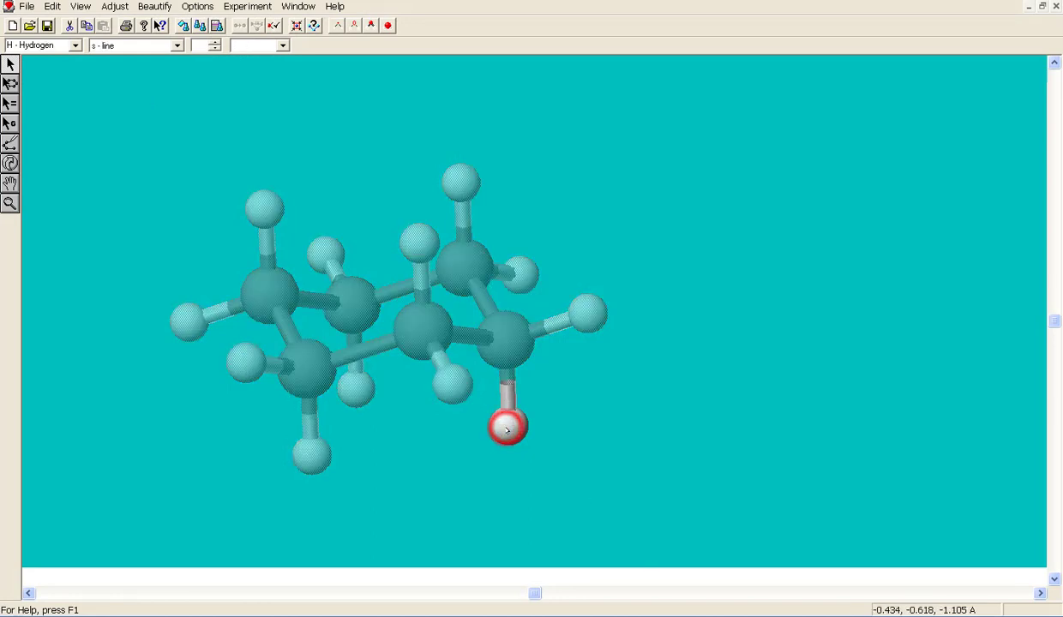
click(76, 46)
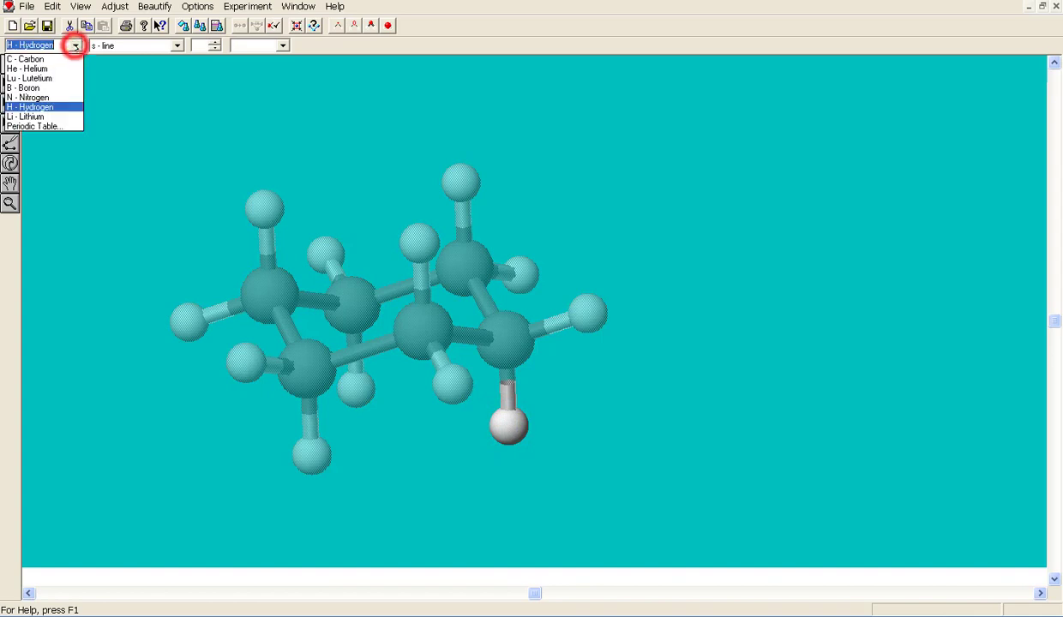
click(55, 59)
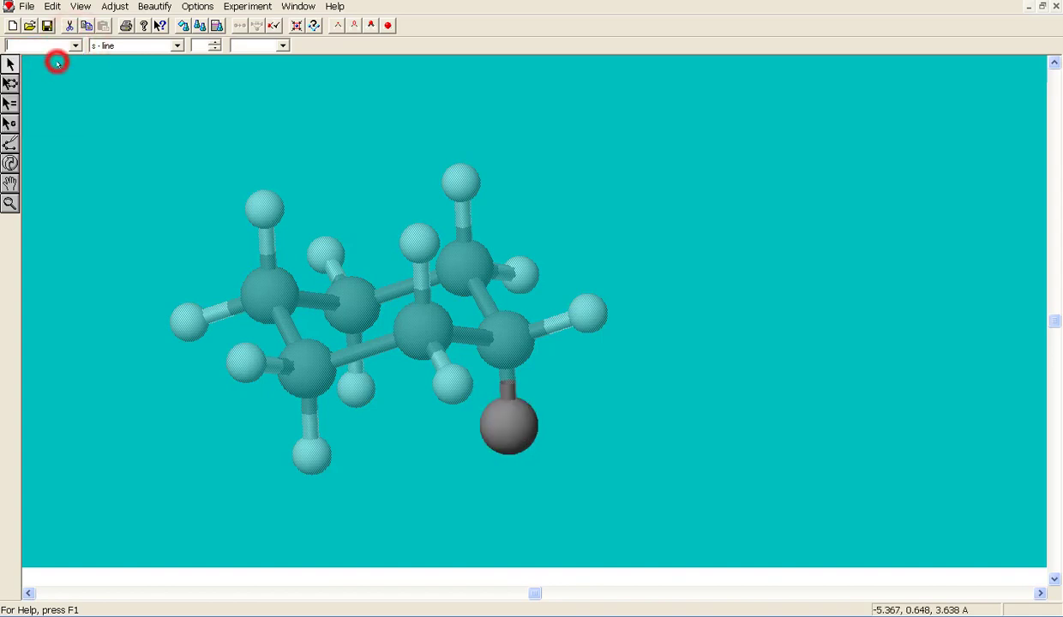
click(173, 126)
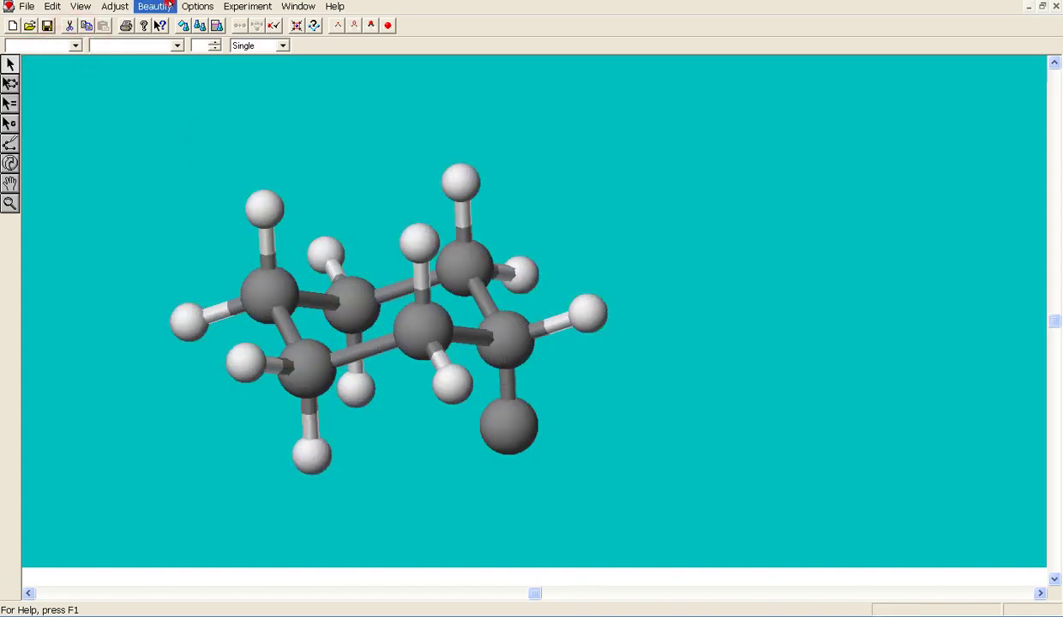
click(170, 5)
click(172, 22)
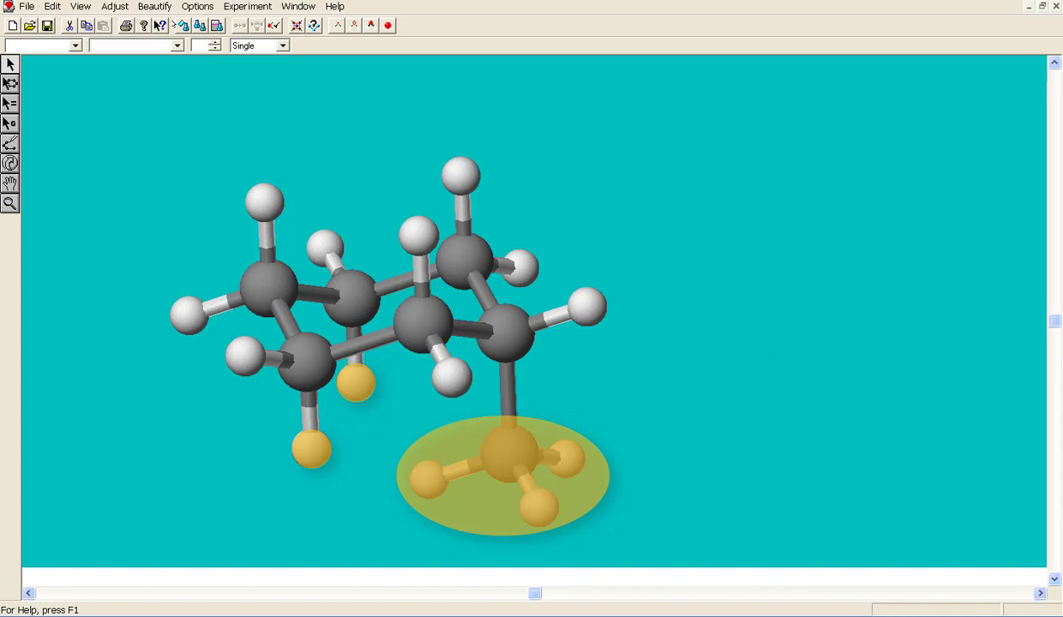
Start a new experiment and save the chemical sample on the Desktop as ax-methylcyclohexane.csf.
click(264, 7)
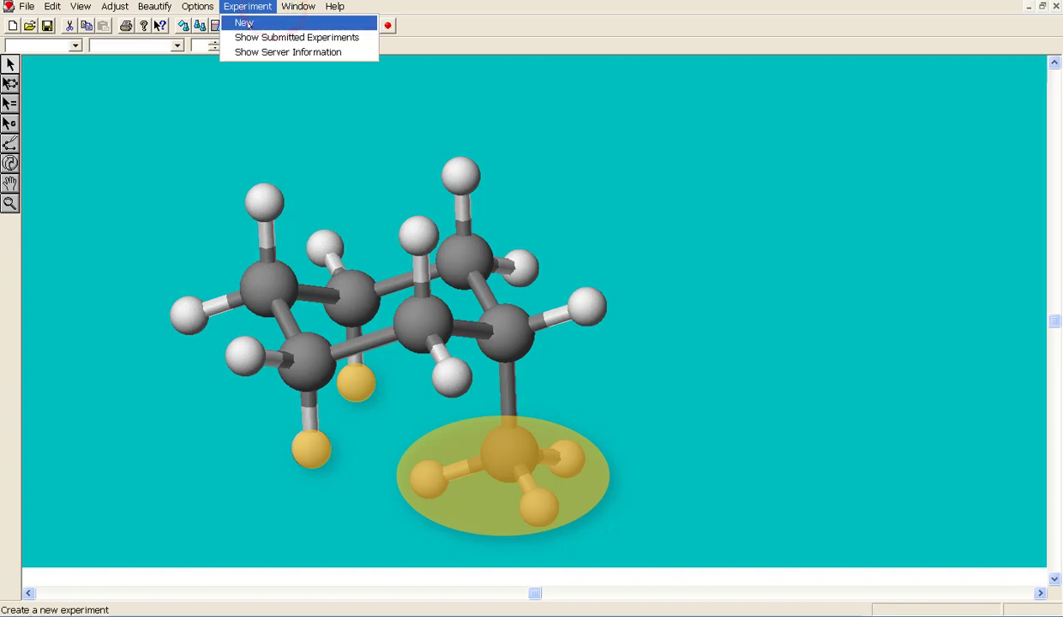
click(243, 23)
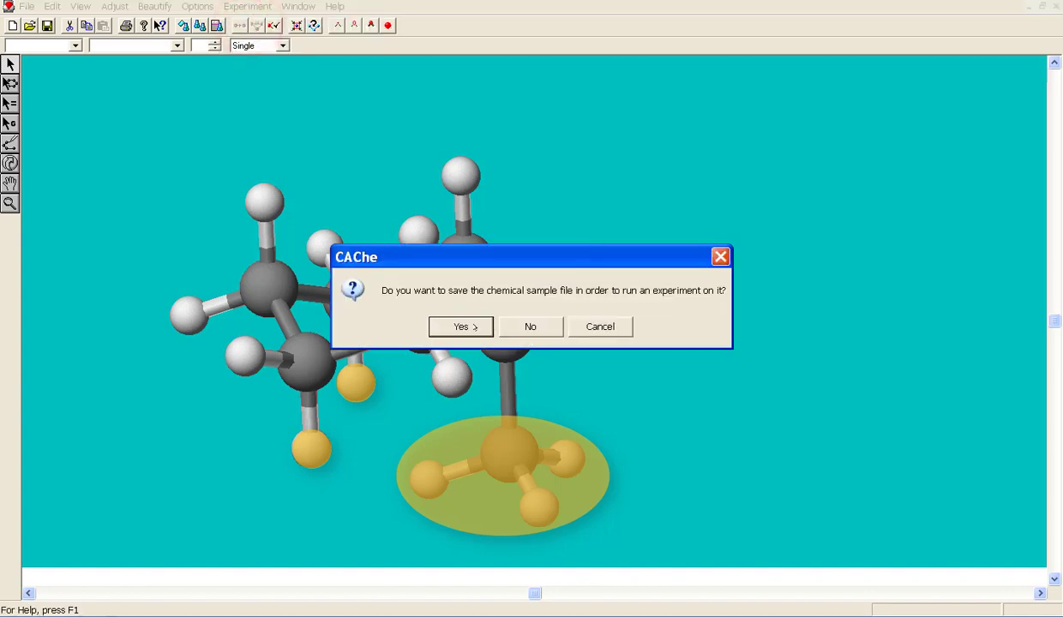
click(463, 327)
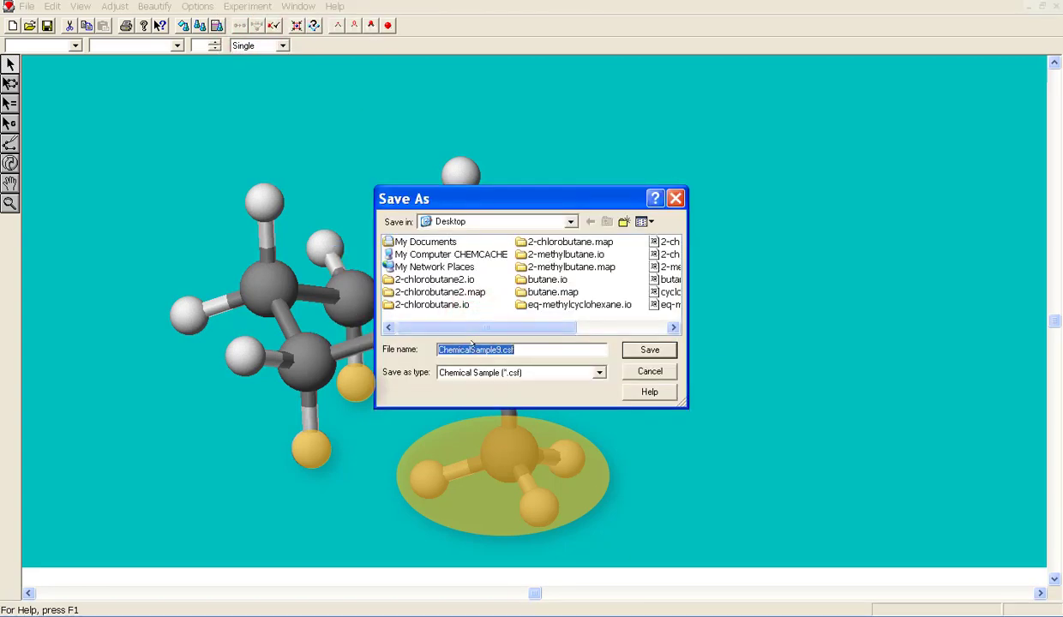
double_click(470, 350)
text(ax-methylcyclohexane)
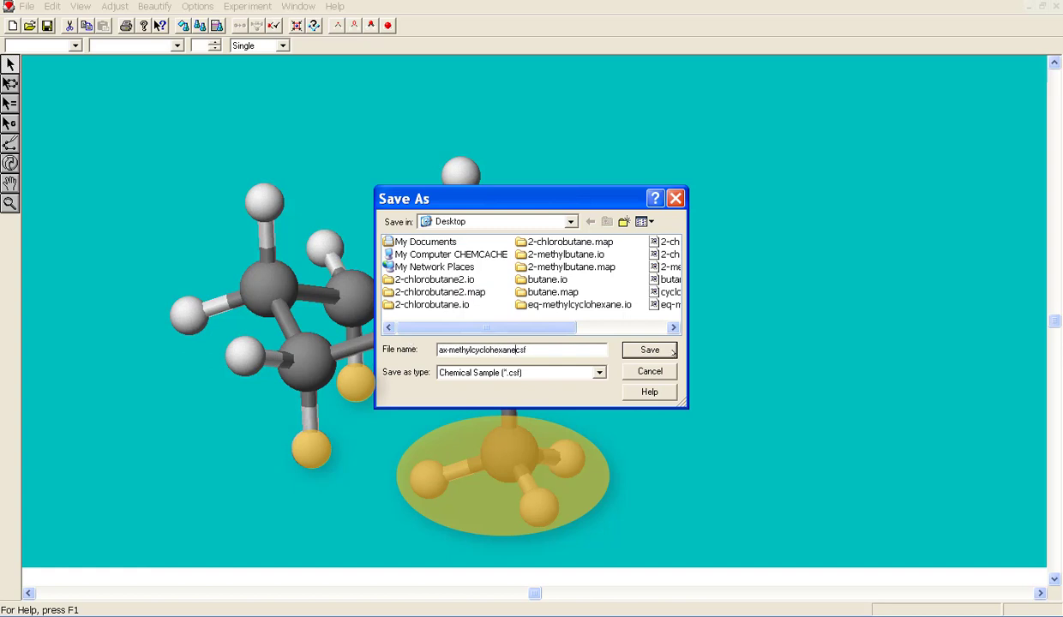
click(672, 350)
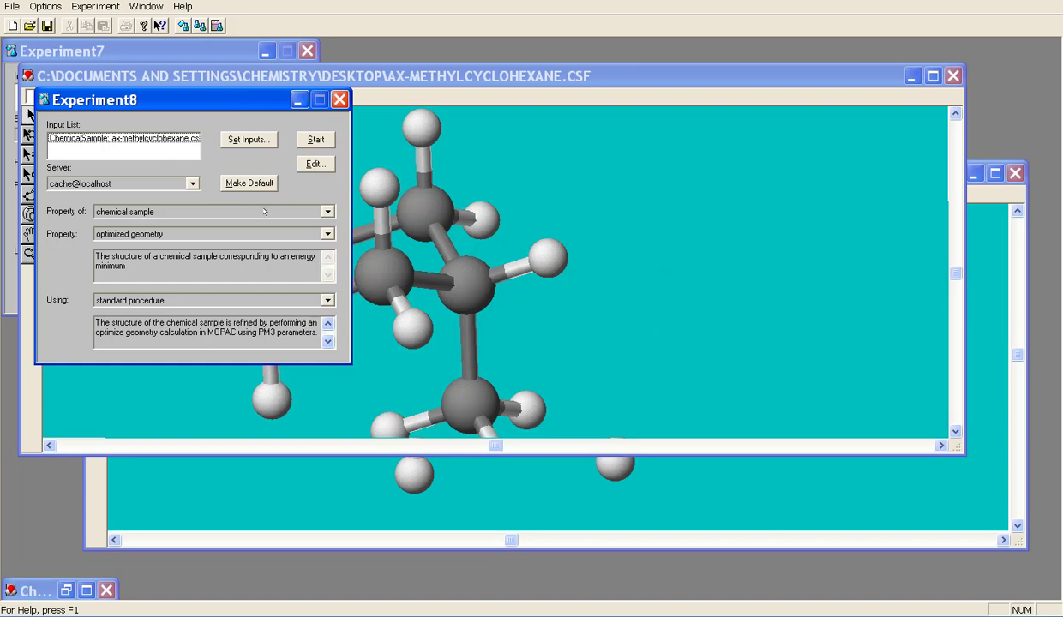
Run the optimized geometry experiment on ax-methylcyclohexane using MM geometry (MM2), and maximize the molecule window.
click(328, 300)
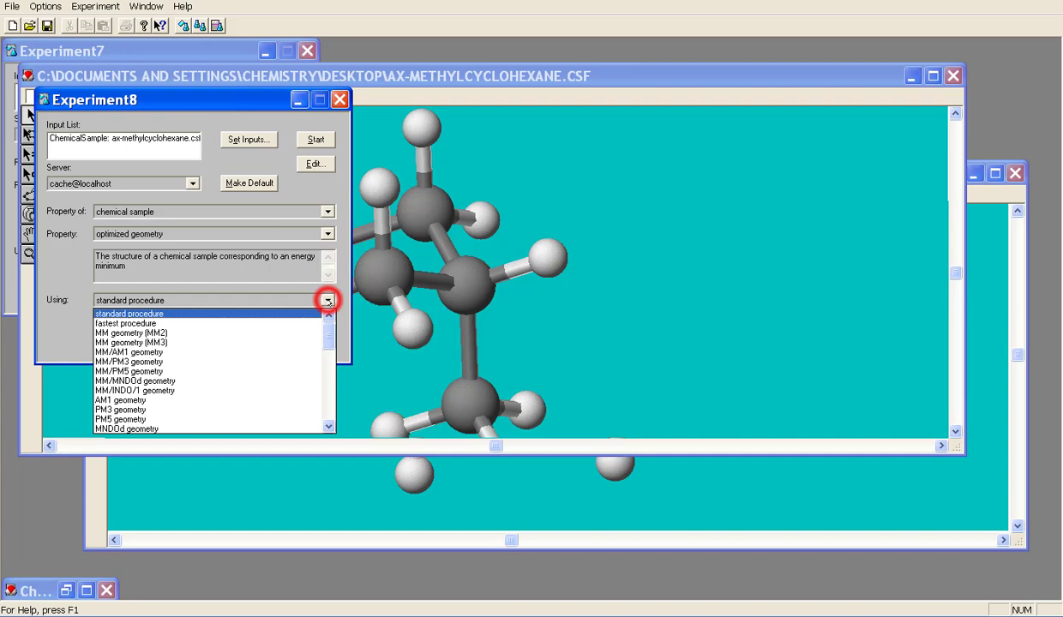
click(231, 333)
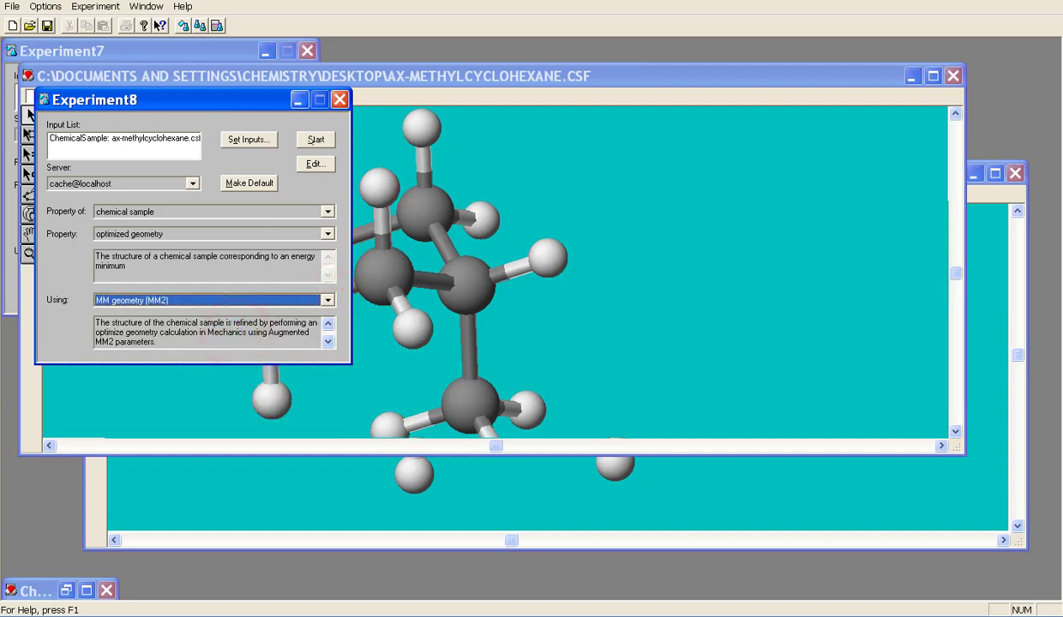
click(313, 140)
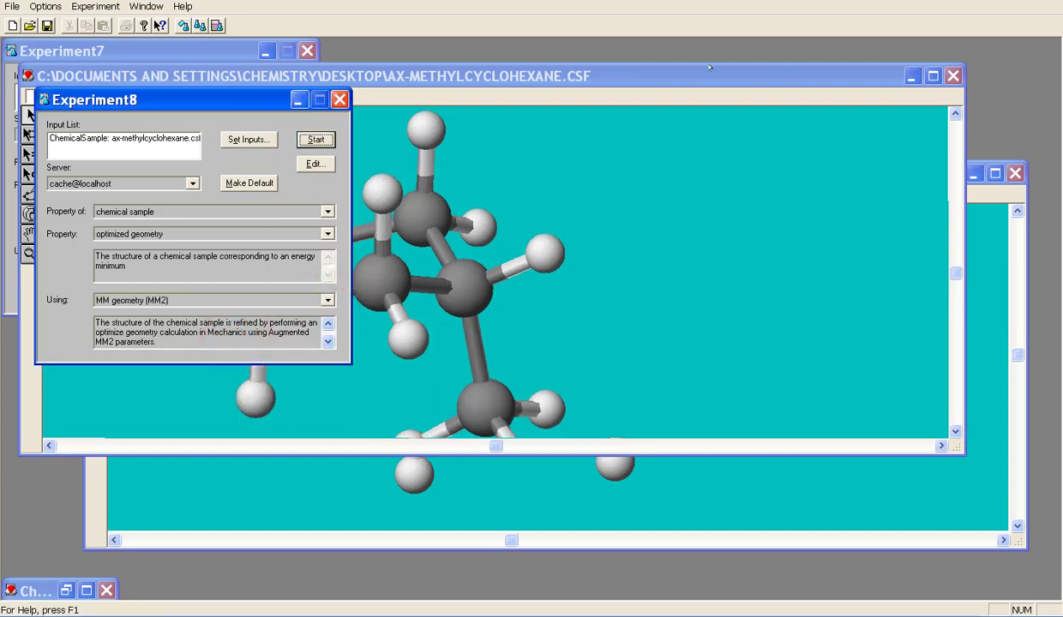
click(932, 77)
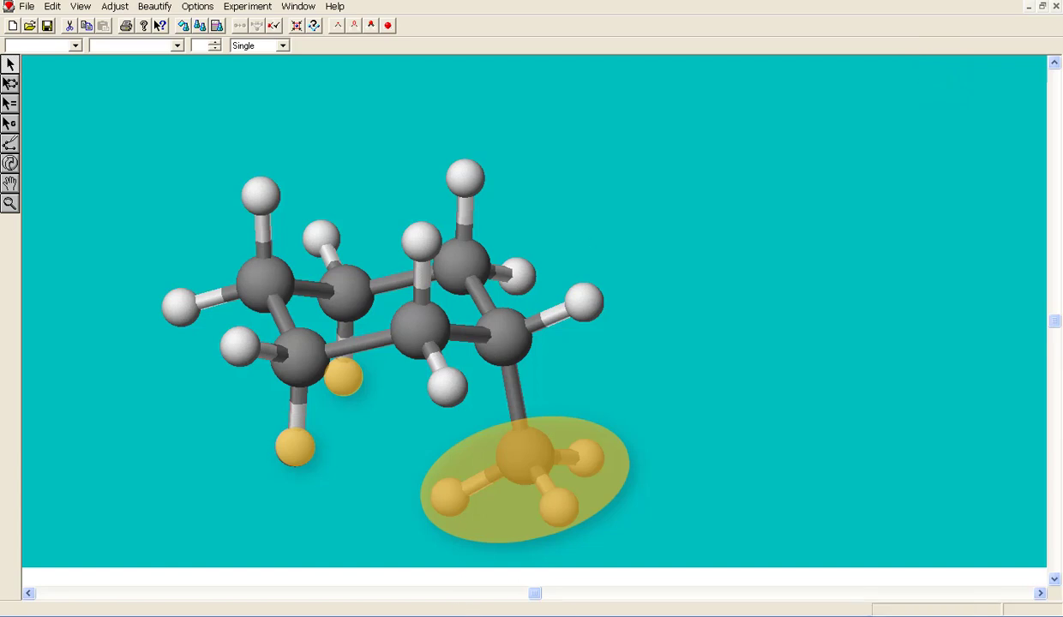
Open mechancs.log from the ax-methylcyclohexane.io folder in Notepad, maximize it, and read the energy of the final structure.
click(511, 614)
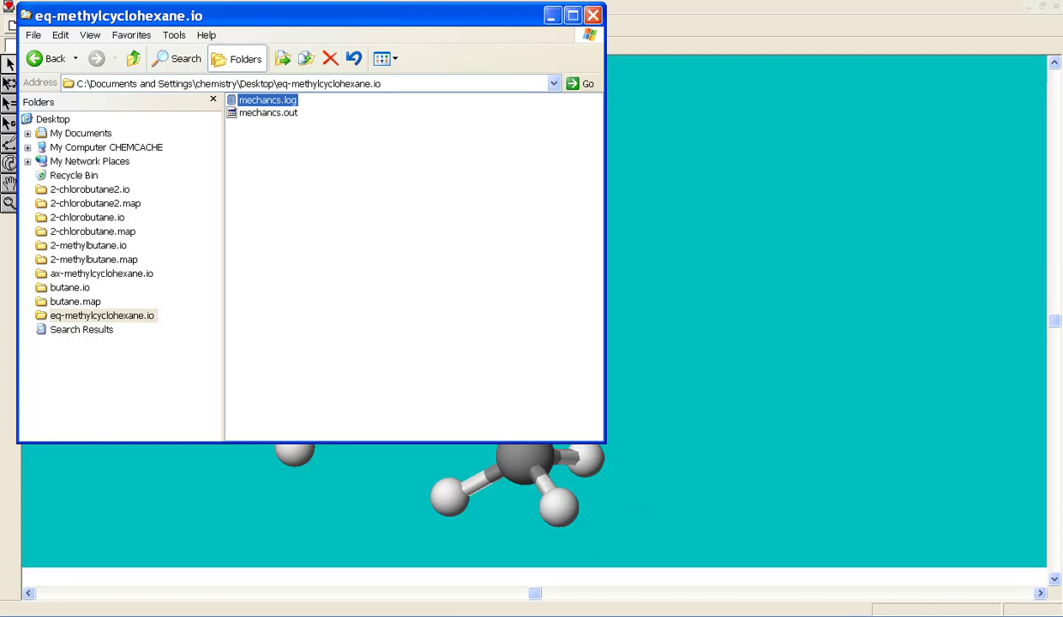
click(110, 272)
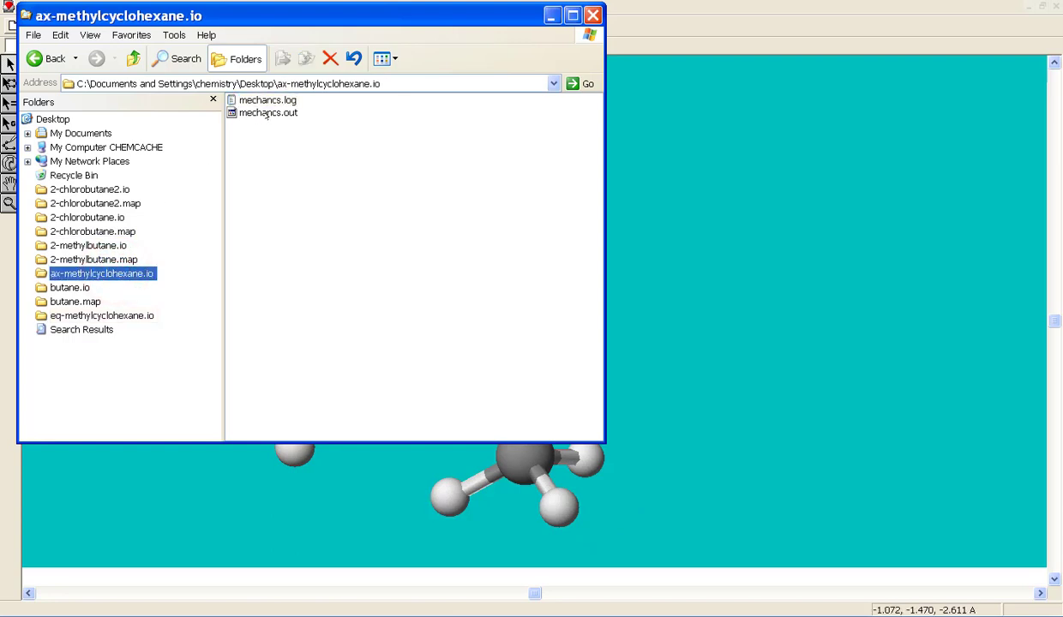
click(268, 101)
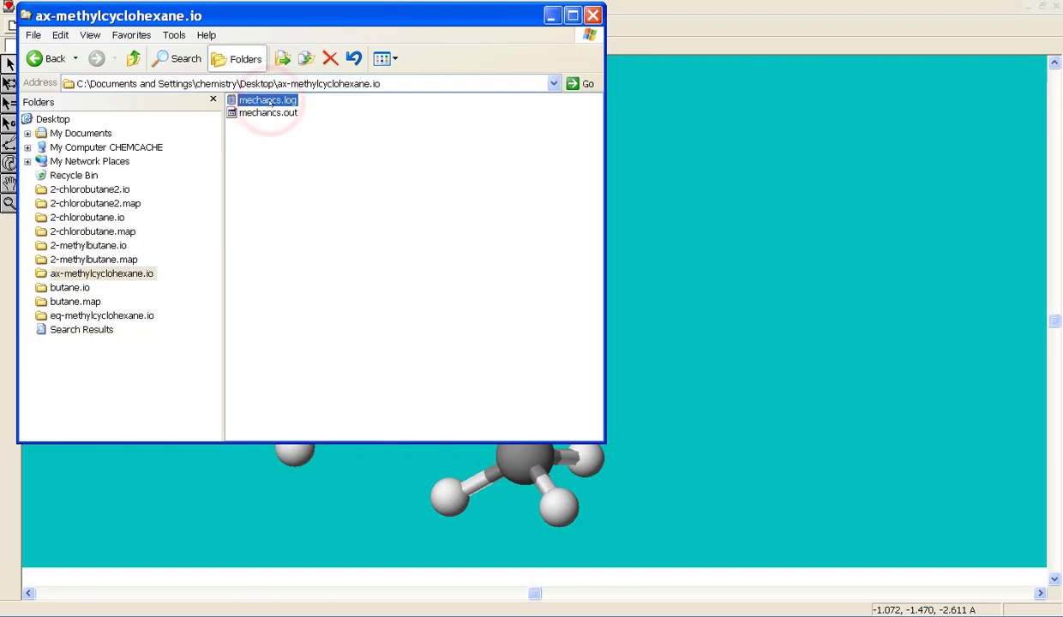
double_click(267, 100)
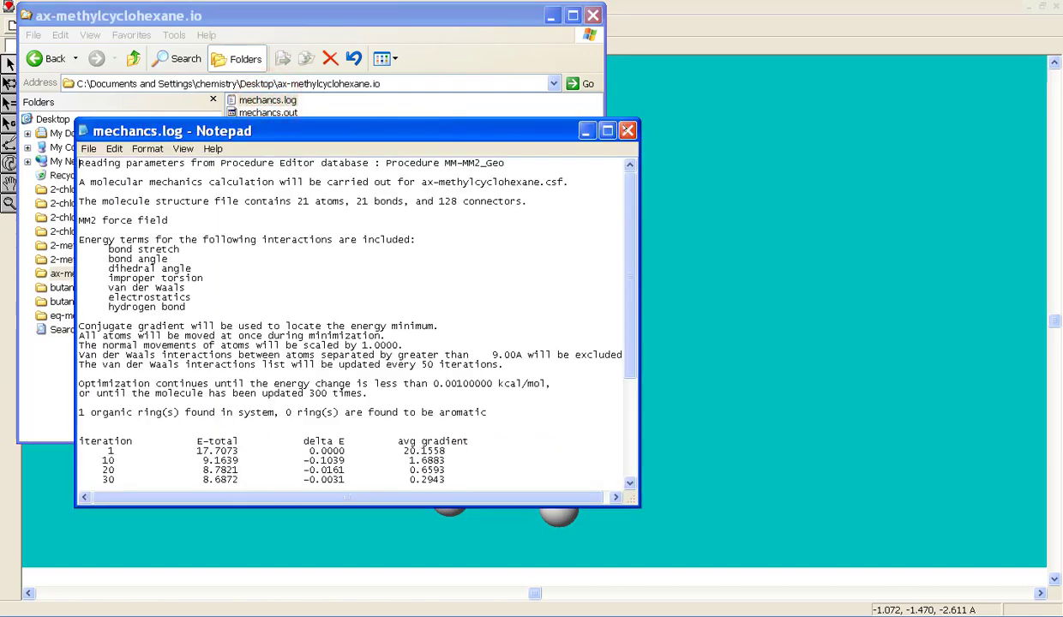
click(608, 130)
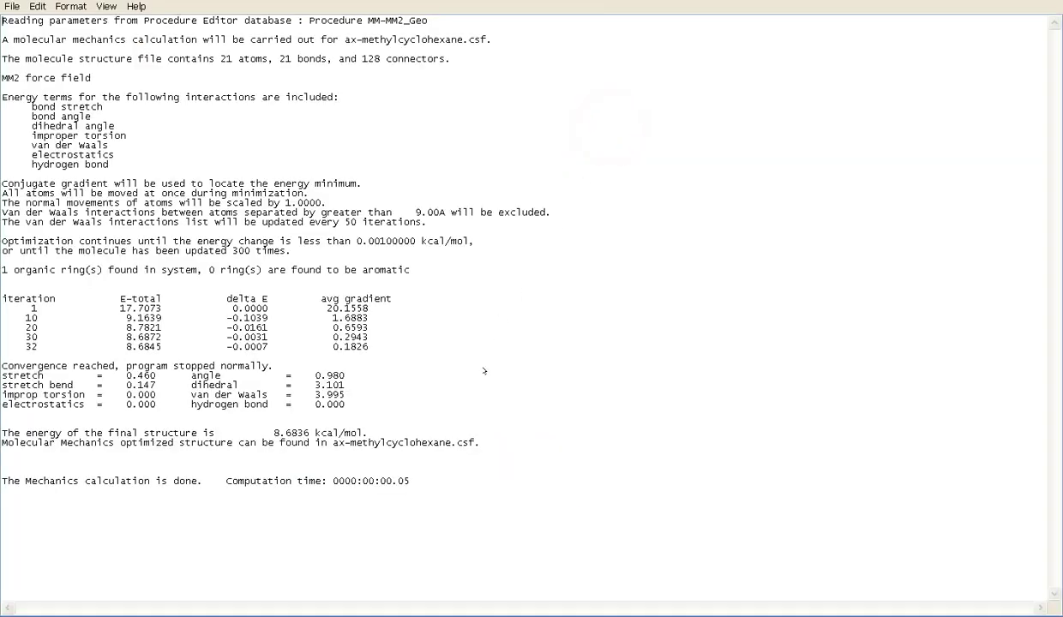